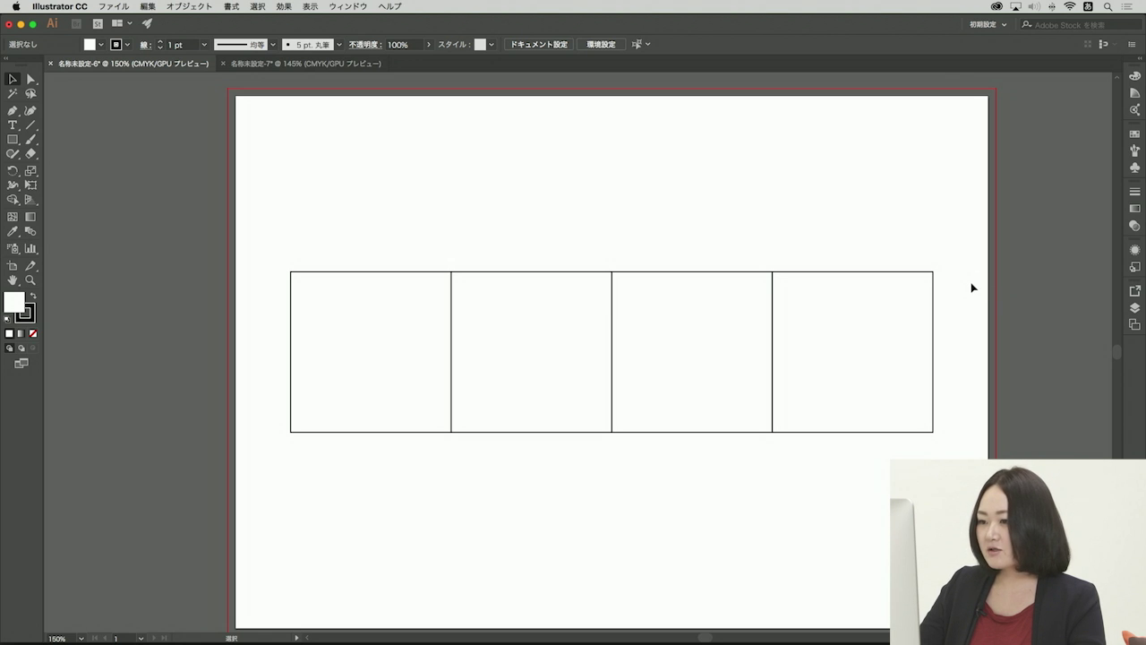
Undo the stray move of the right square, then lock all four squares with Object > Lock > Selection
drag(913, 328, 954, 312)
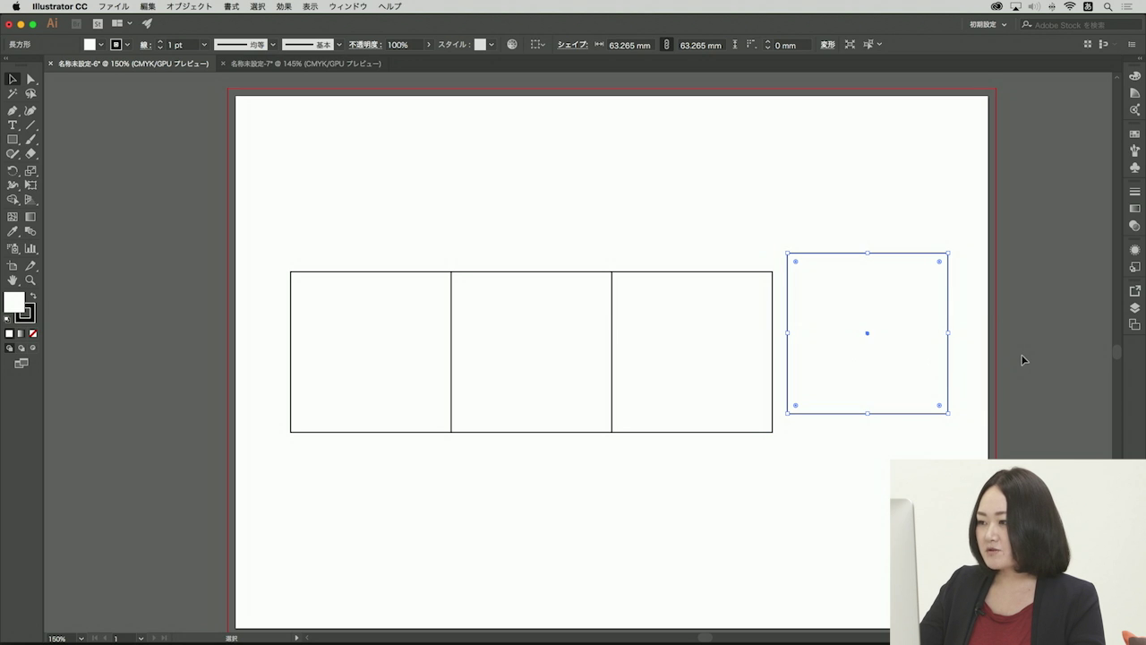
key(ctrl+z)
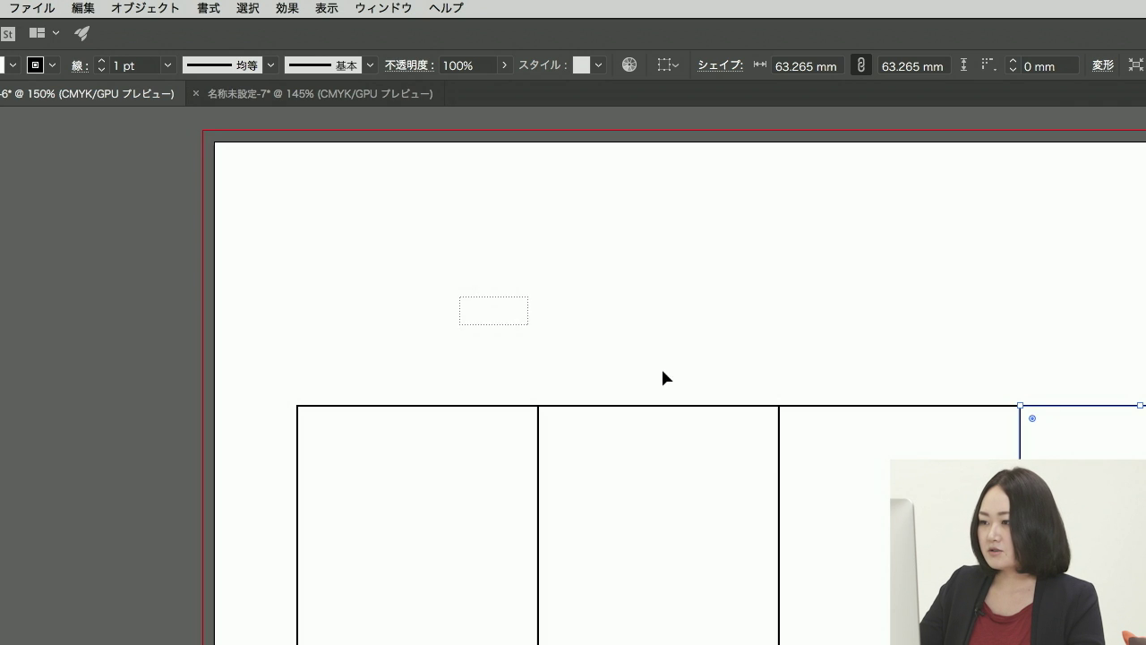
drag(1077, 456, 1079, 457)
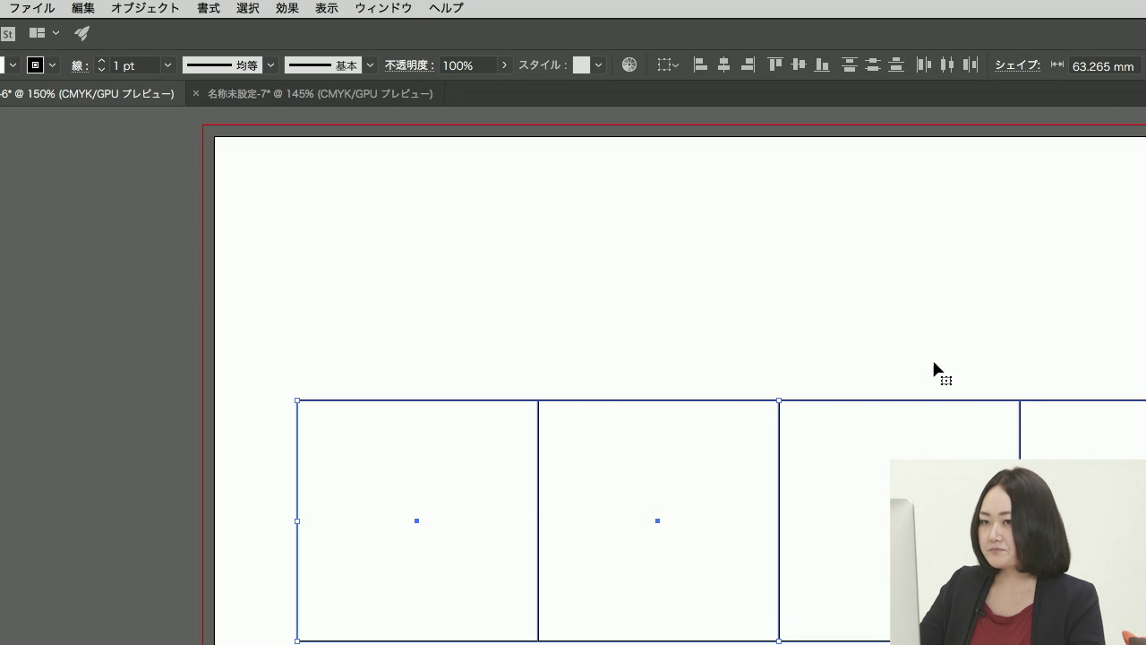
click(157, 11)
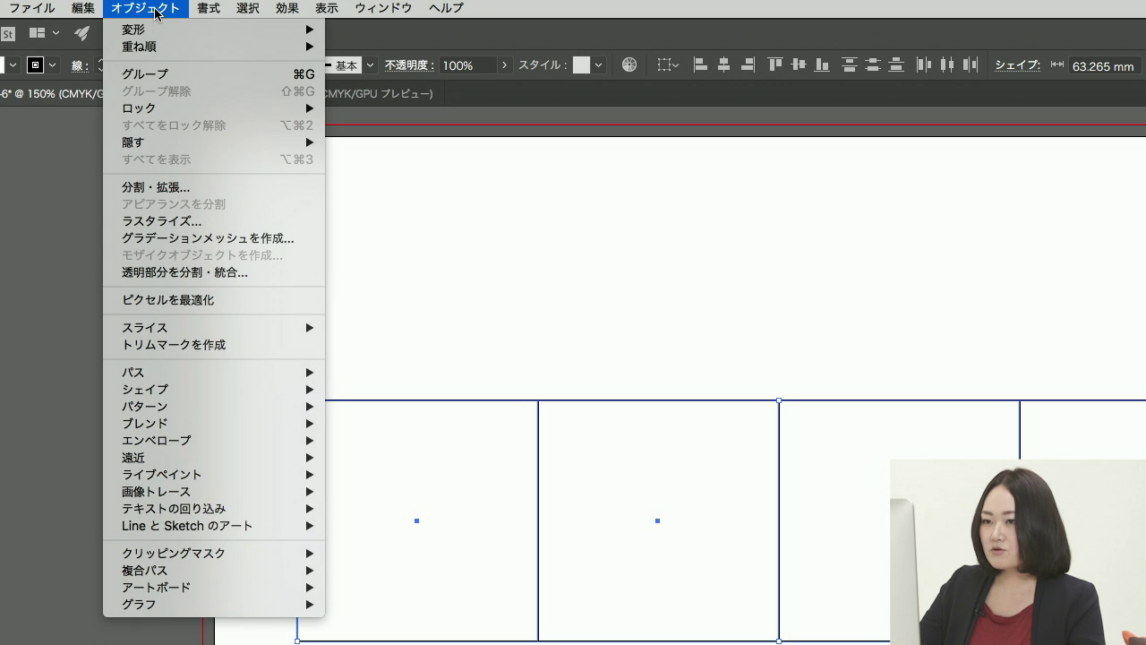
mouse_move(164, 107)
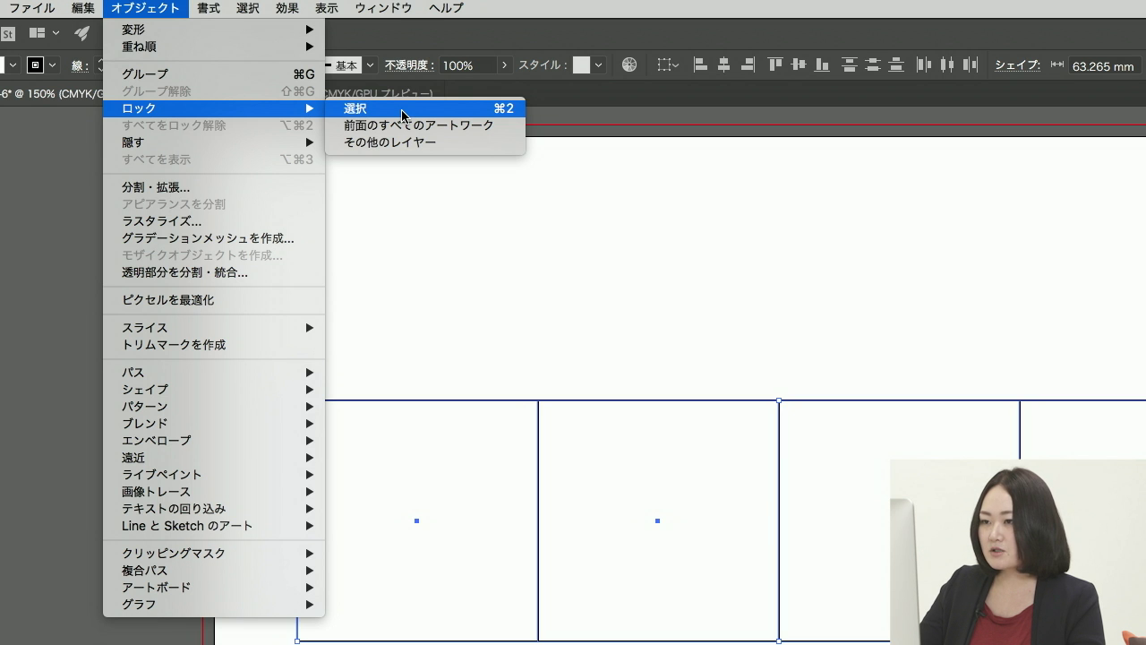
click(402, 109)
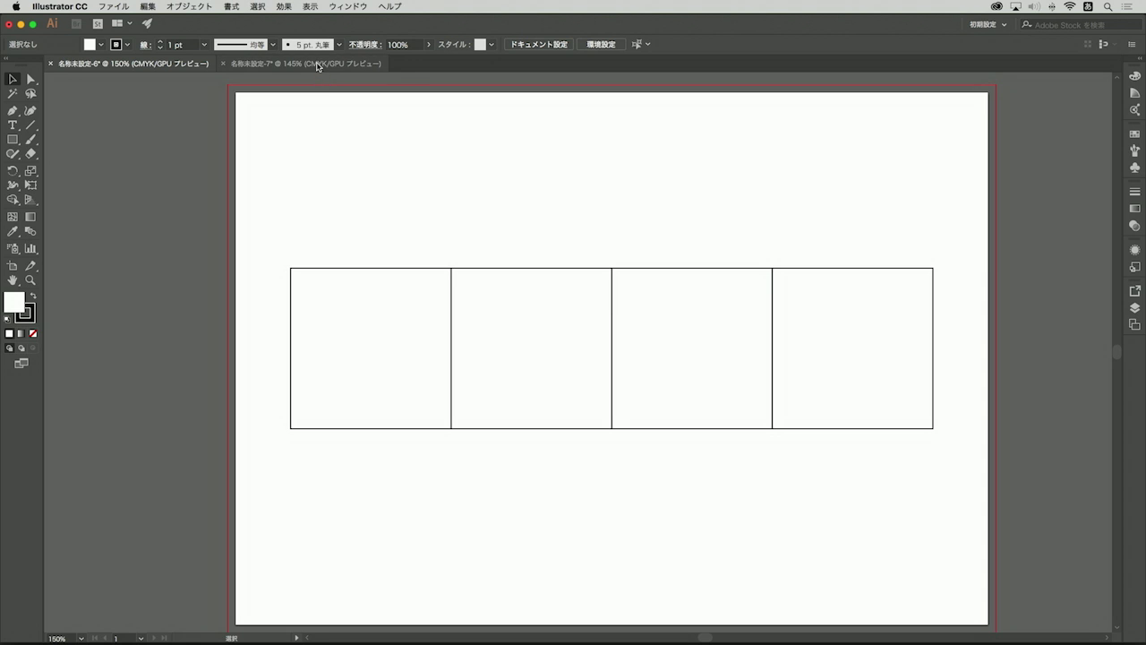
Draw a roughly 26 mm centred circle in the second square and start a smaller one on its left edge
click(319, 64)
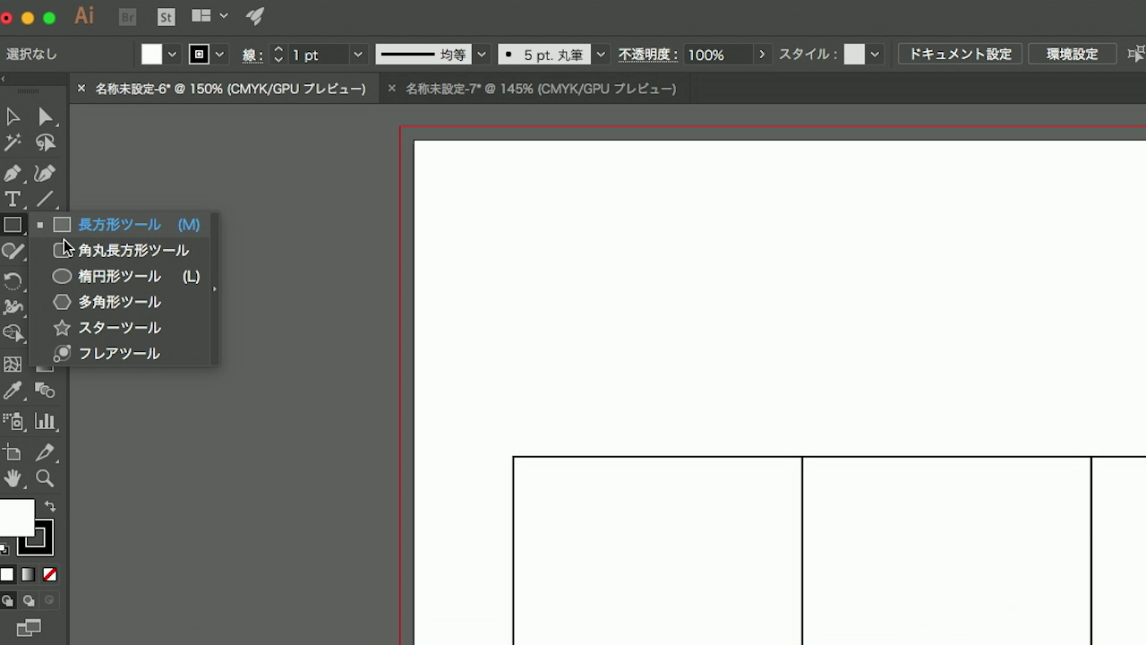
click(95, 276)
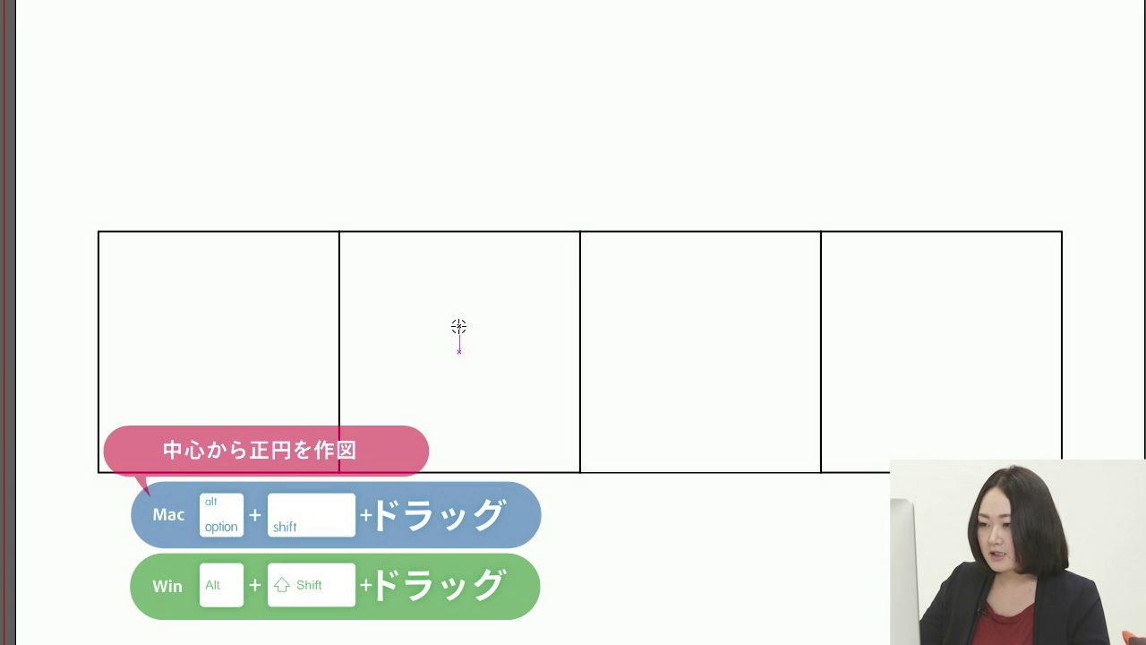
drag(458, 326, 467, 349)
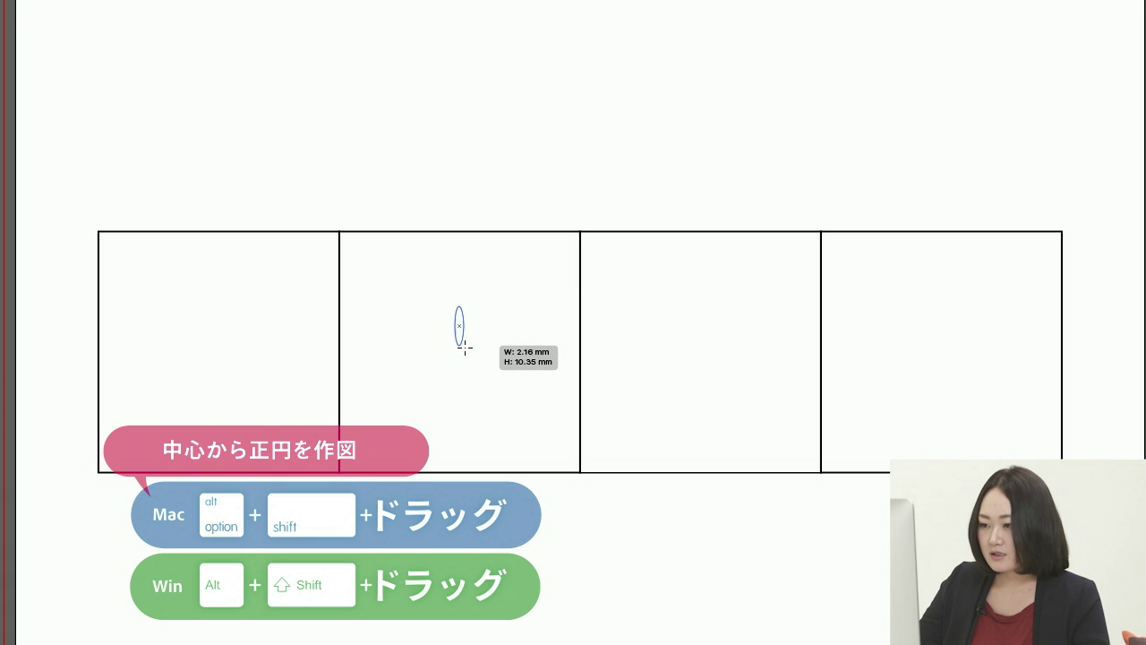
drag(466, 349, 493, 373)
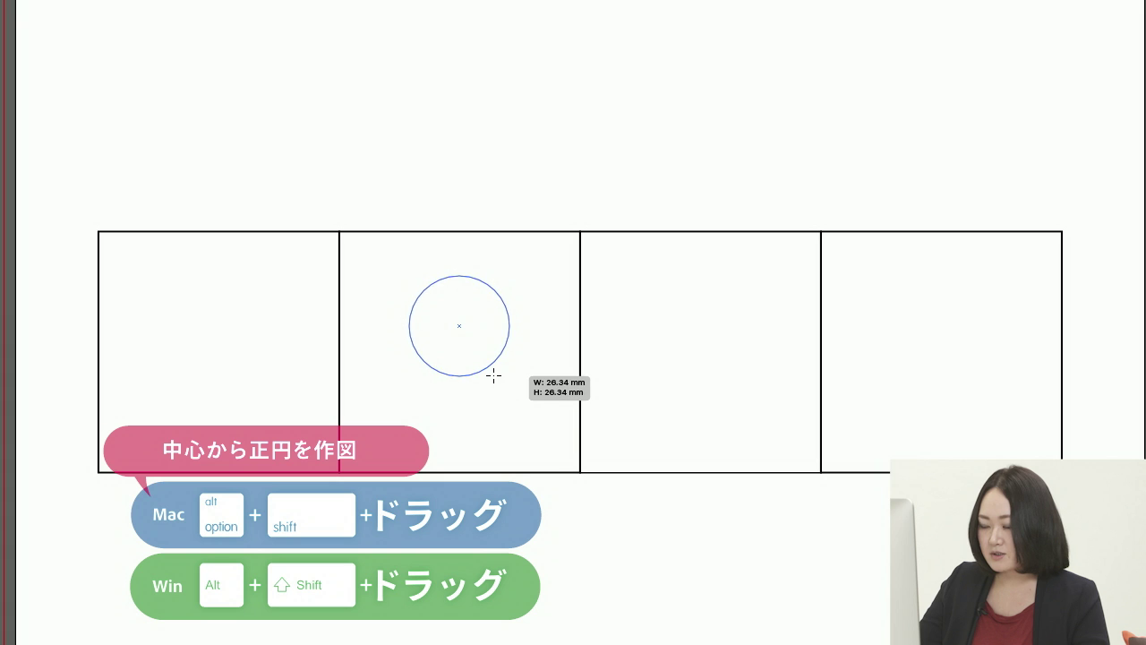
drag(493, 373, 493, 380)
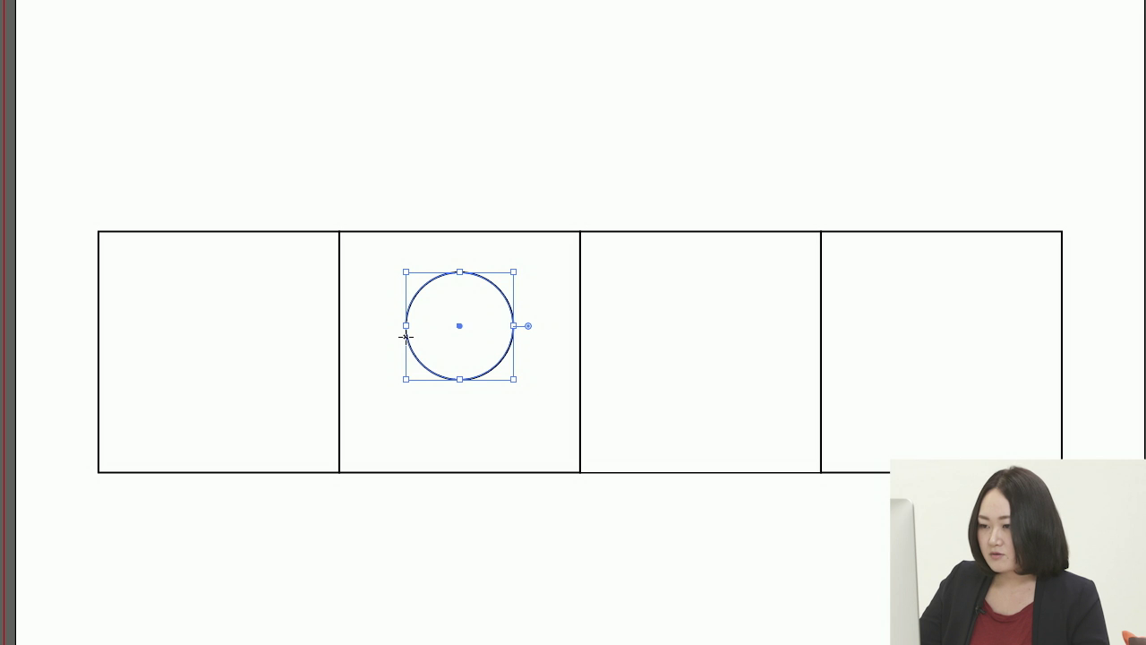
drag(406, 336, 436, 366)
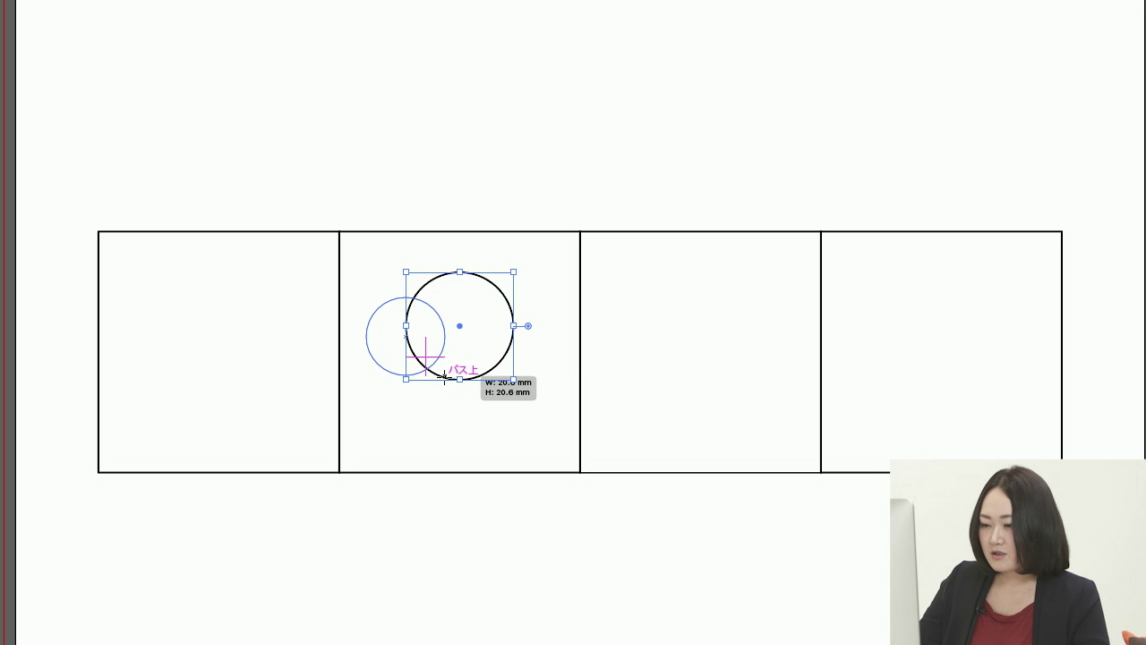
Finish the 20.363 mm left circle and place a copy on the big circle's right edge
drag(436, 366, 444, 376)
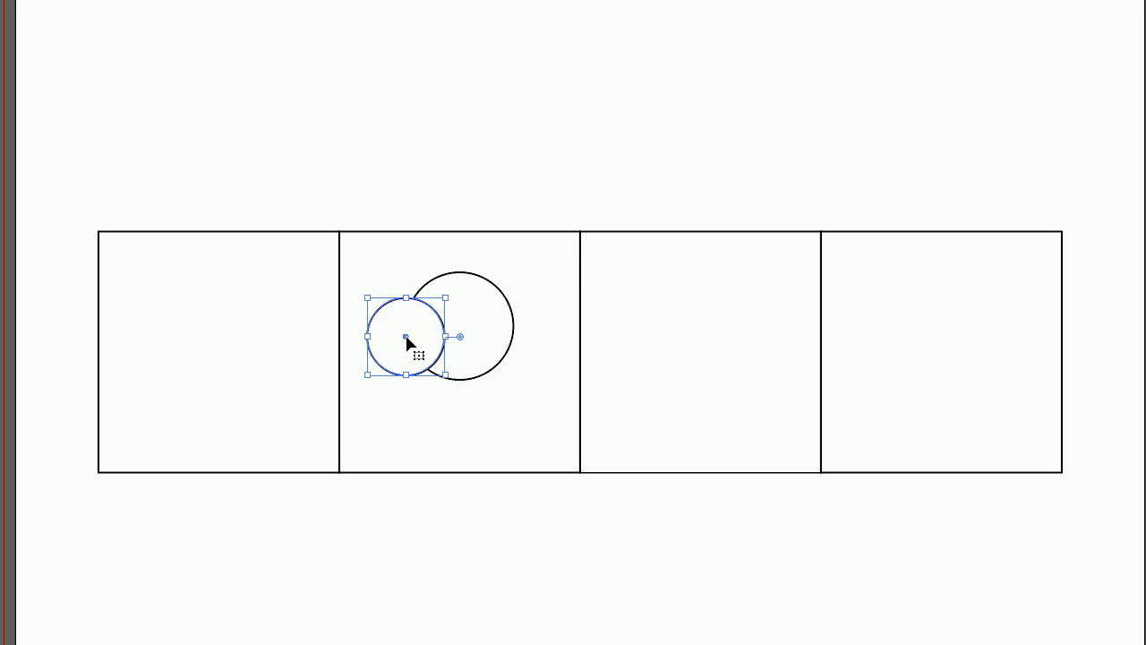
drag(407, 342, 512, 338)
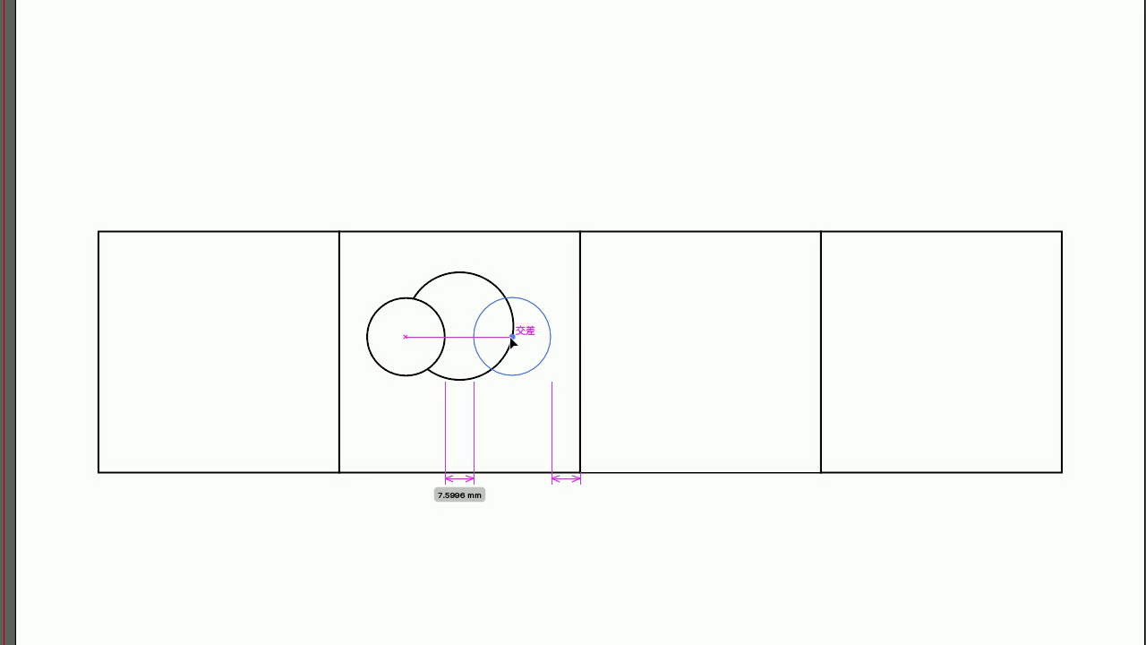
drag(512, 341, 513, 340)
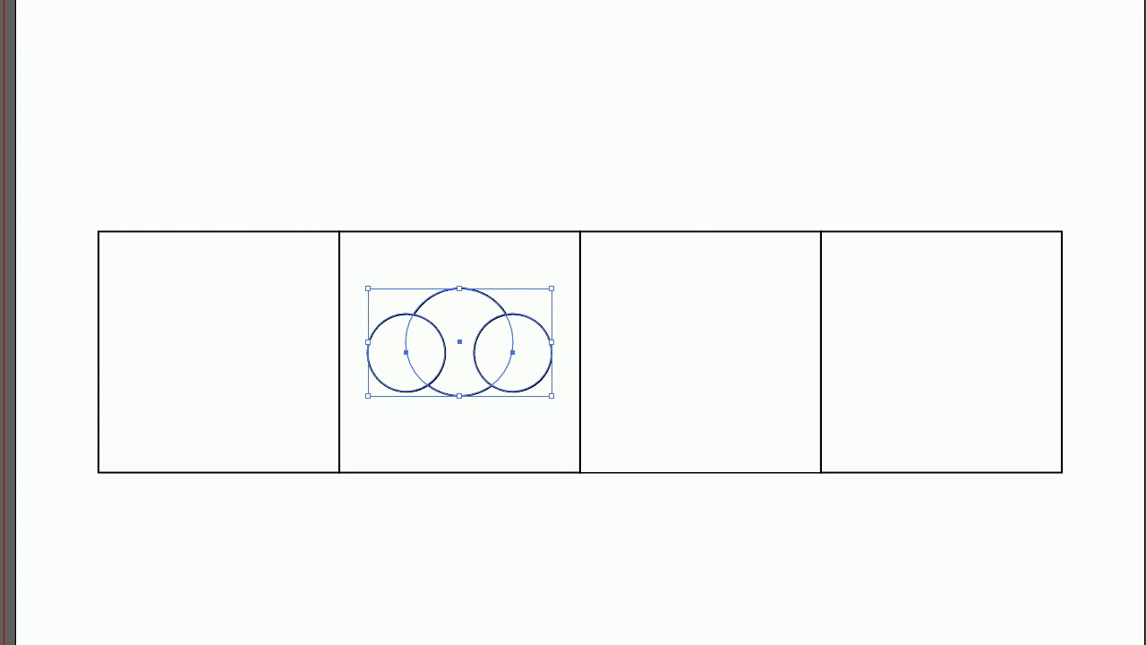
Merge the three circles into one cloud with Shape Builder and set its stroke to 9 pt
key(shift+m)
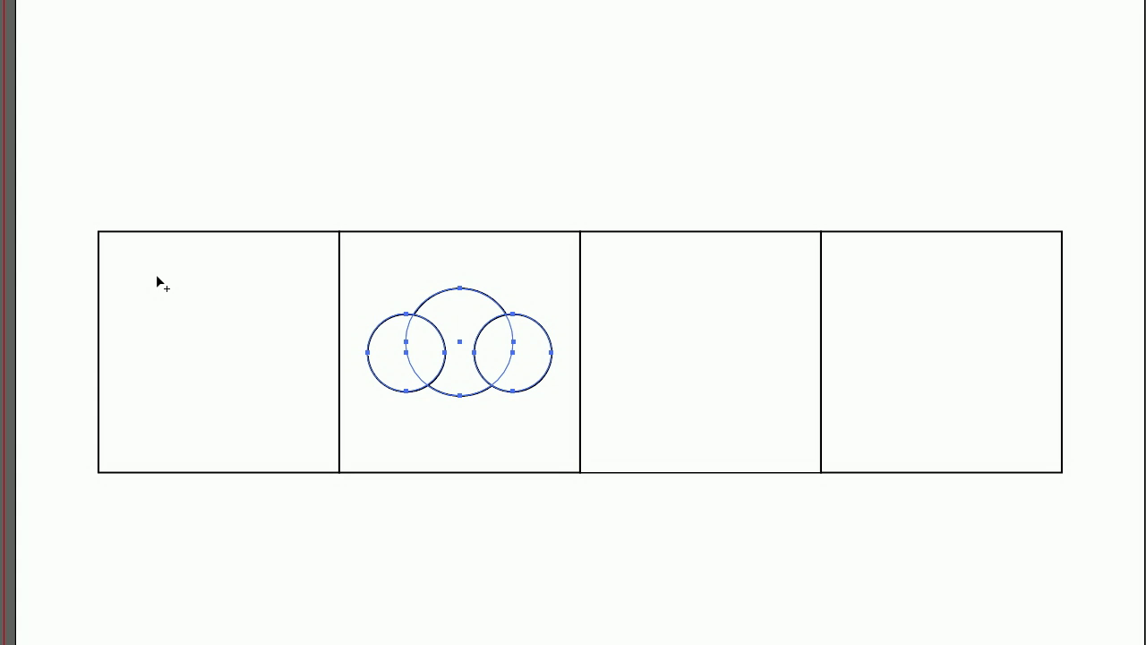
mouse_move(386, 369)
mouse_down()
mouse_move(438, 350)
mouse_move(529, 354)
mouse_up()
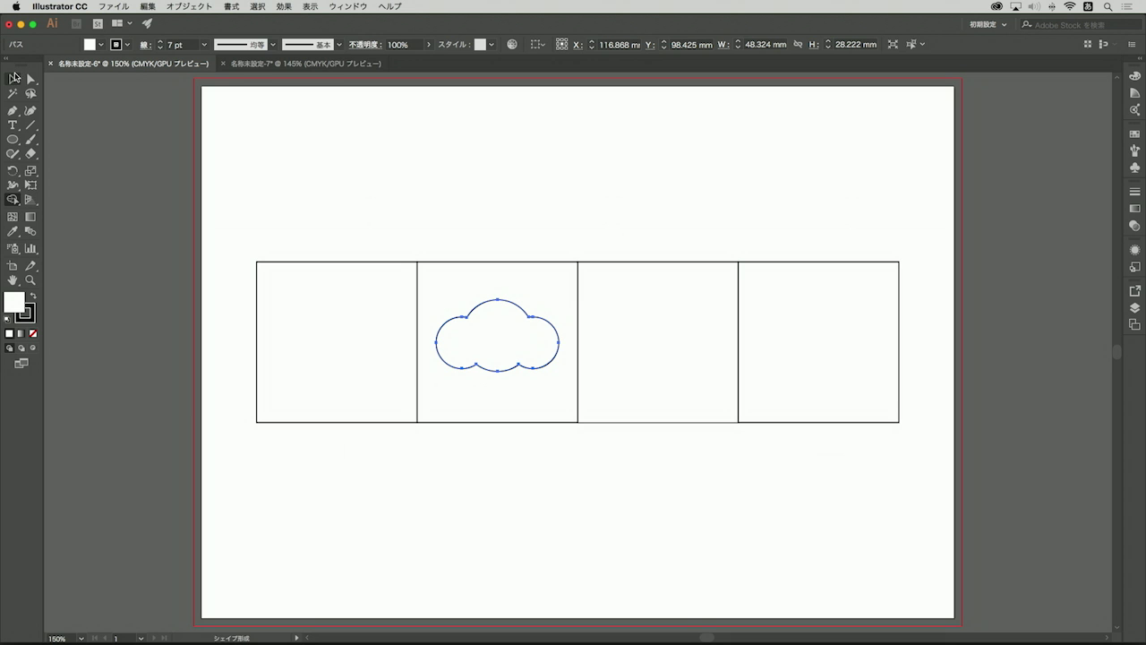
click(11, 79)
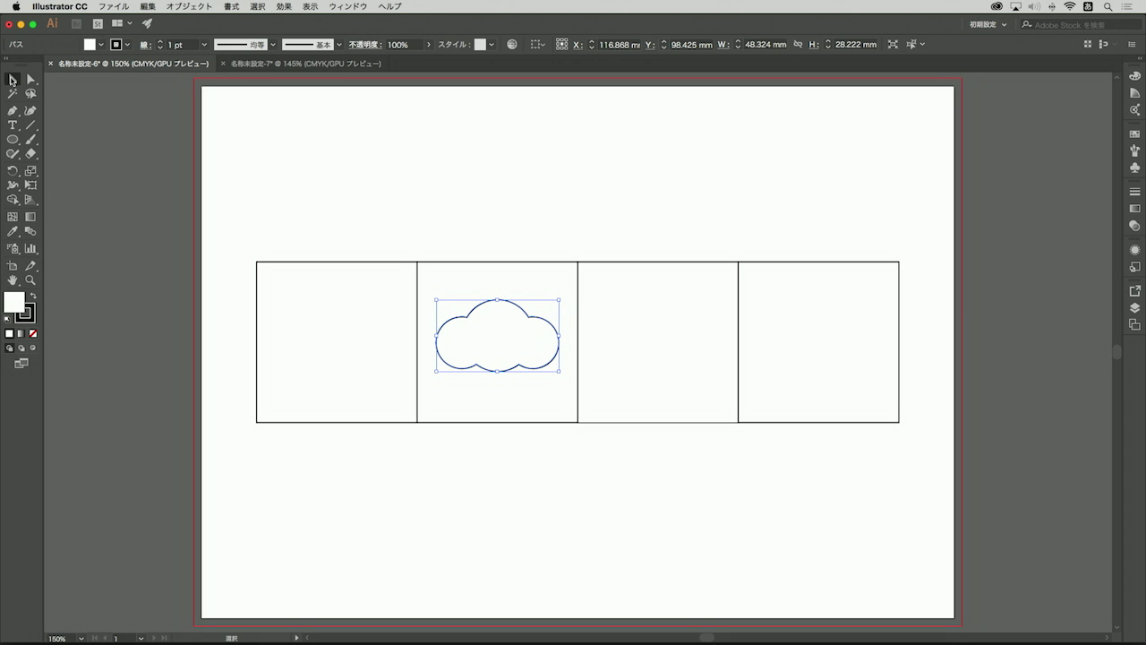
click(161, 42)
click(160, 42)
click(160, 42)
click(161, 42)
click(404, 194)
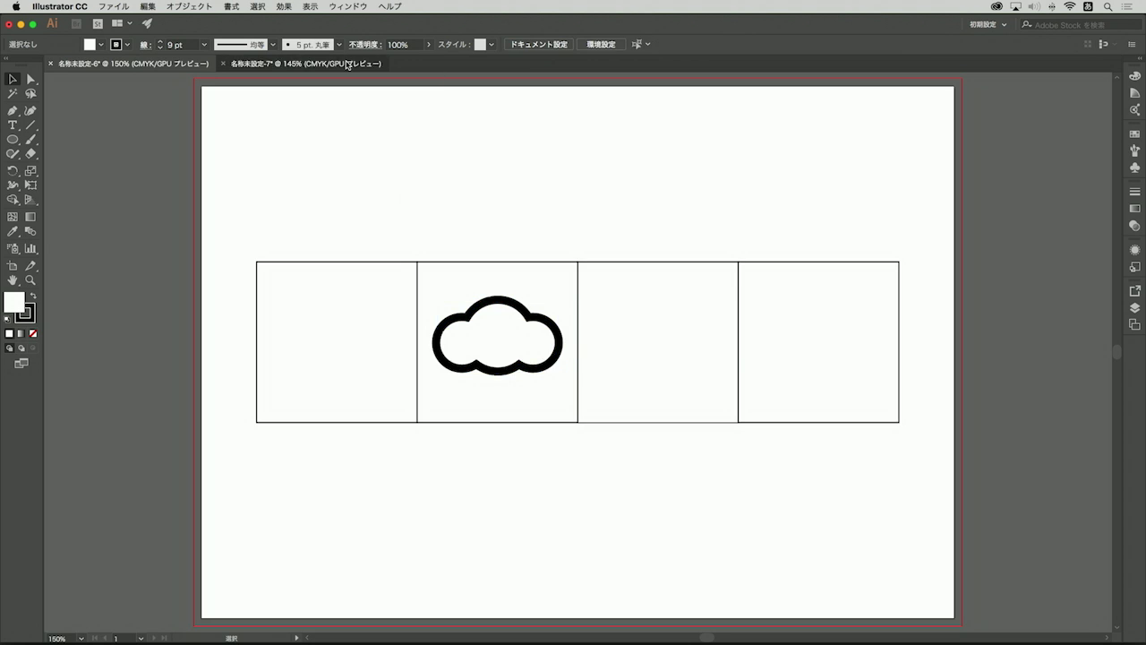
click(348, 65)
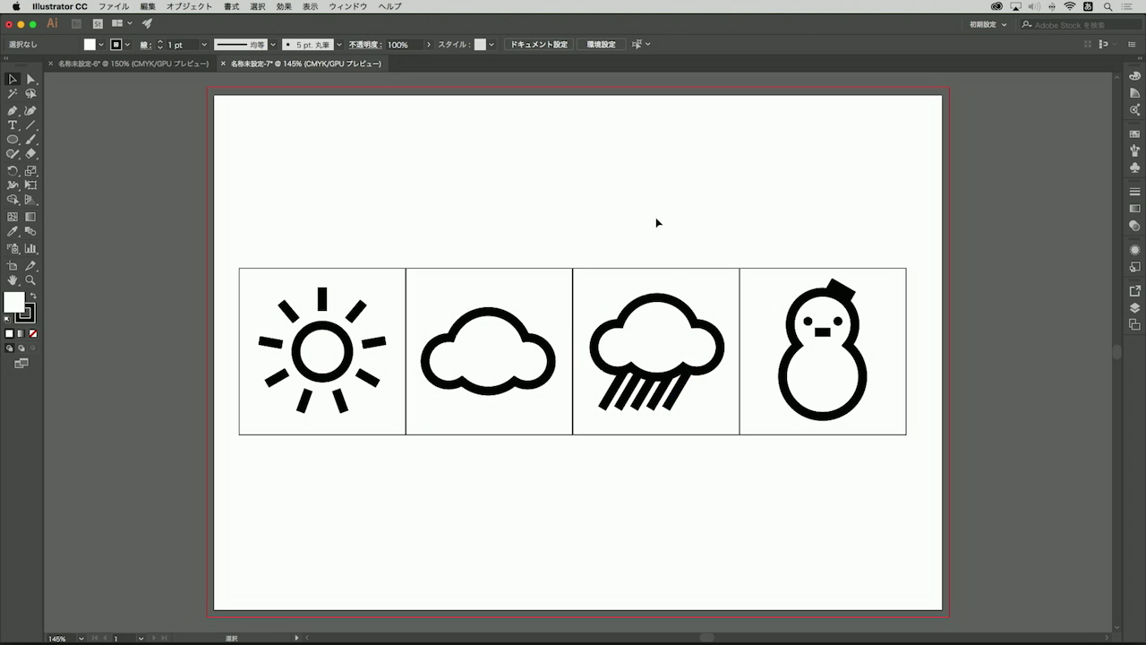
click(179, 64)
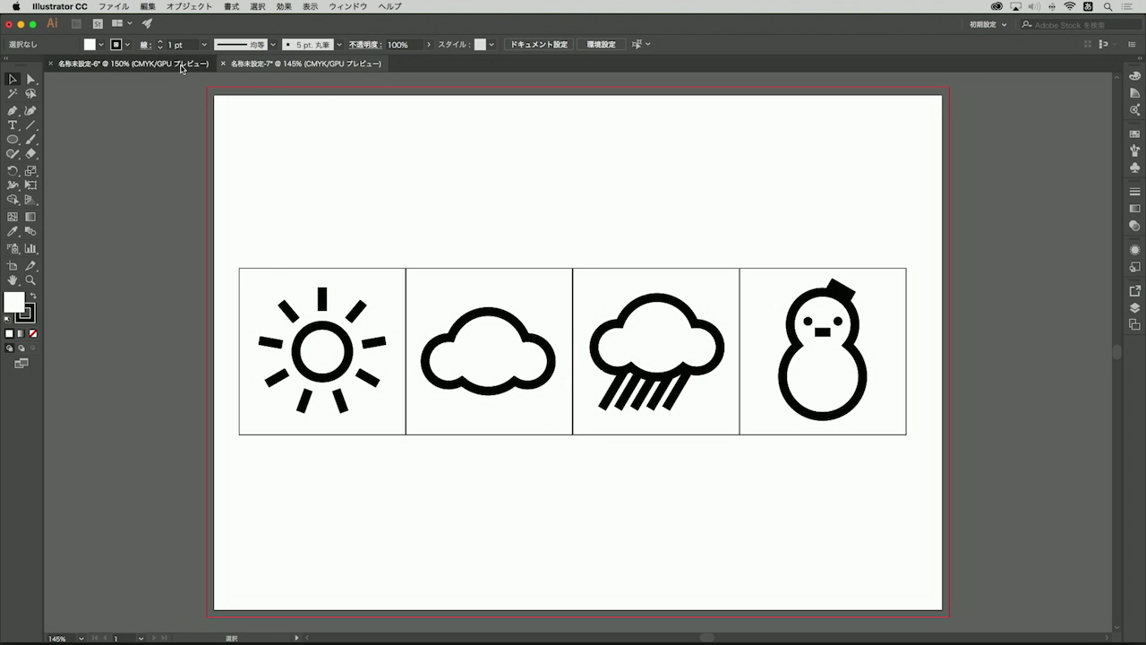
click(529, 319)
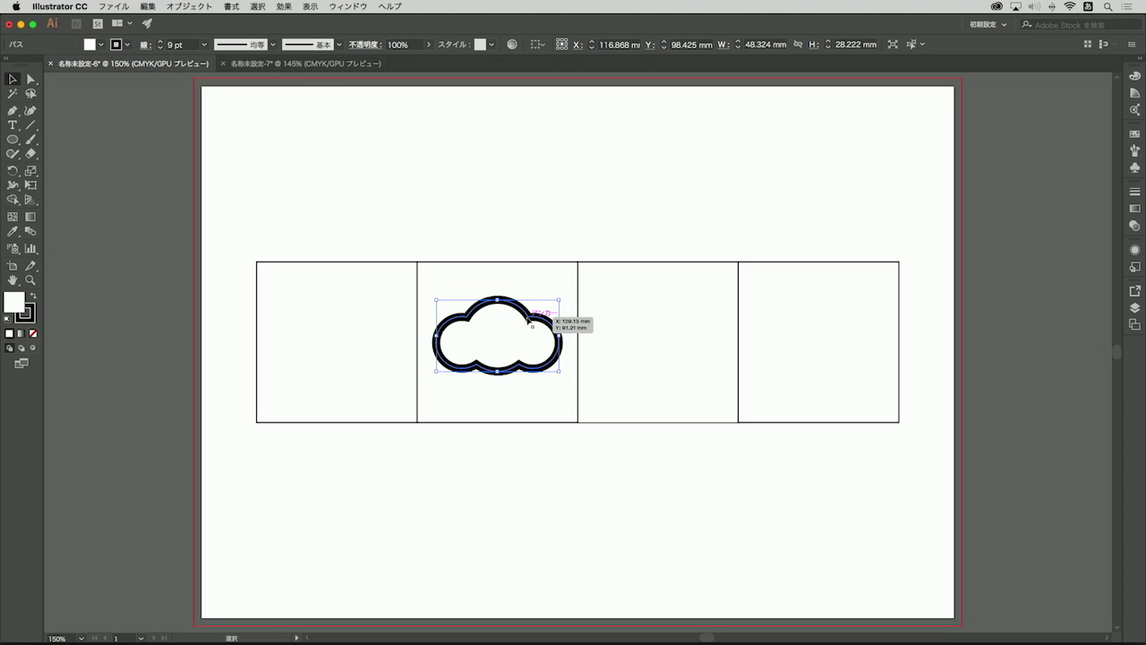
Alt-drag a copy of the 9 pt cloud into the third square
drag(528, 319, 693, 307)
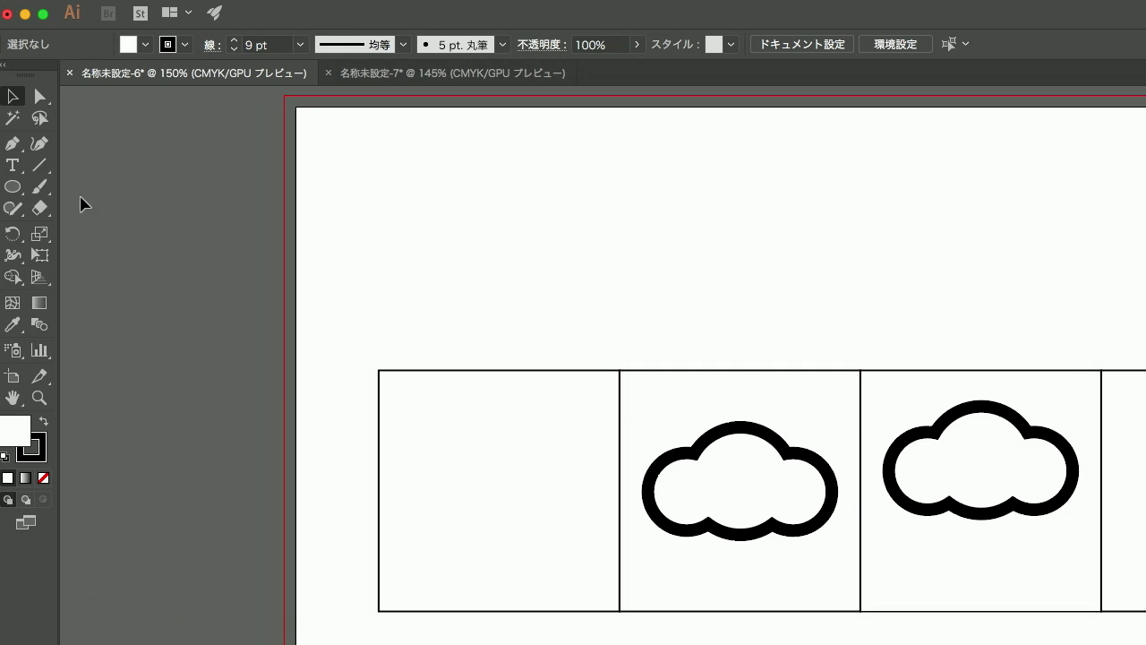
click(29, 127)
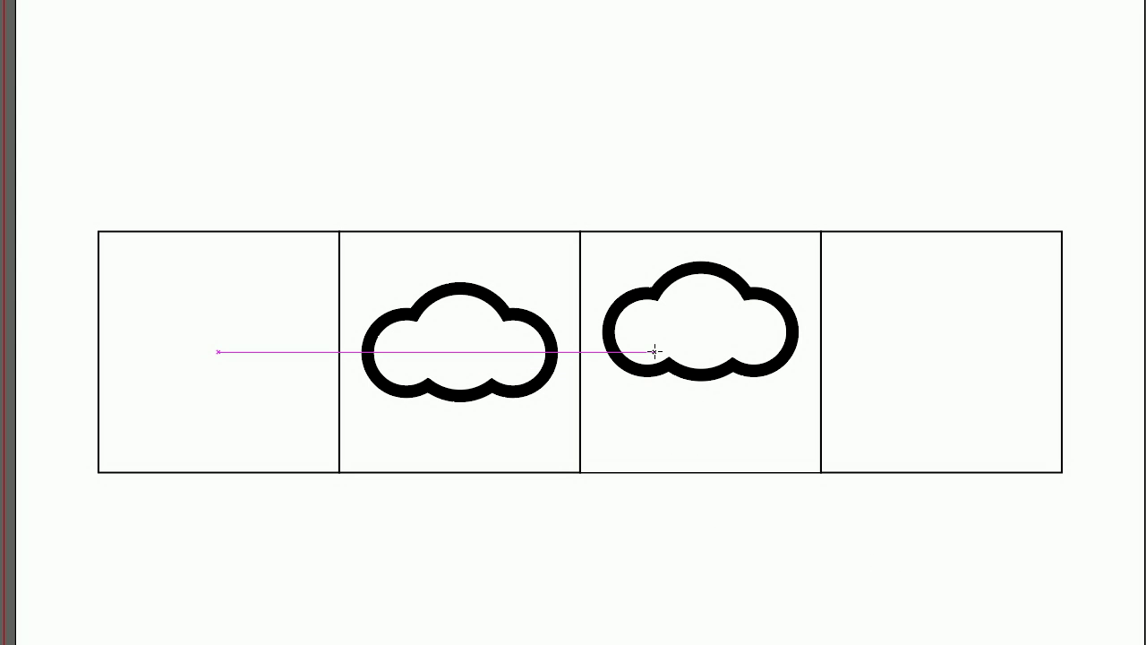
Draw a 21 mm slanted rain line under the third cloud and copy it slightly right
drag(655, 351, 619, 421)
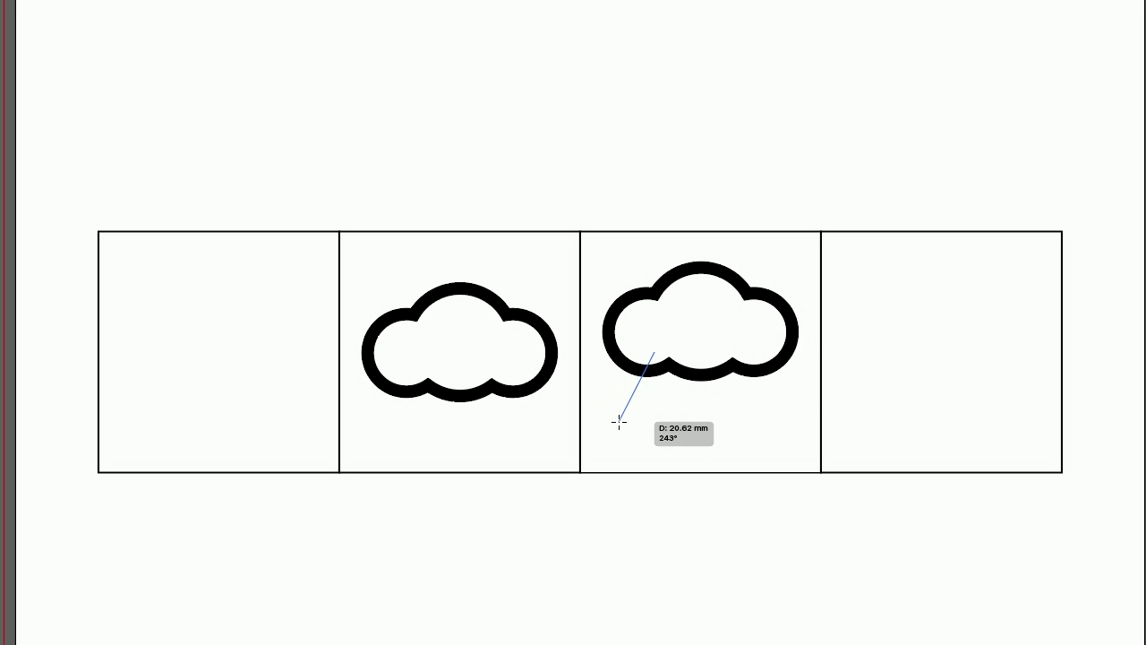
drag(619, 421, 618, 422)
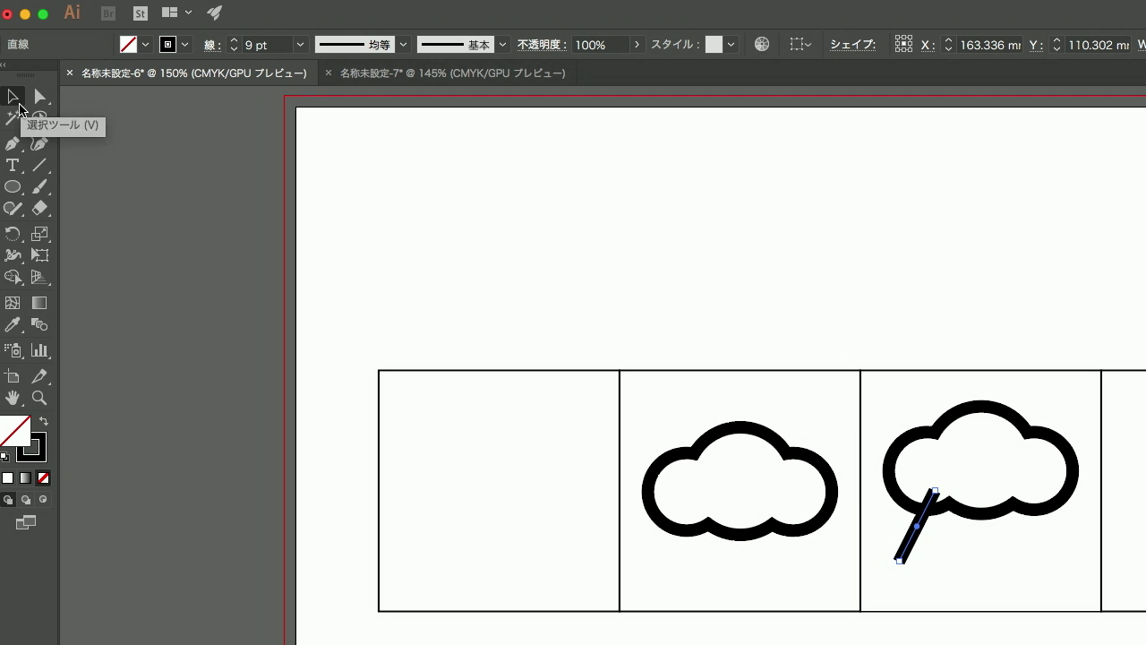
click(13, 96)
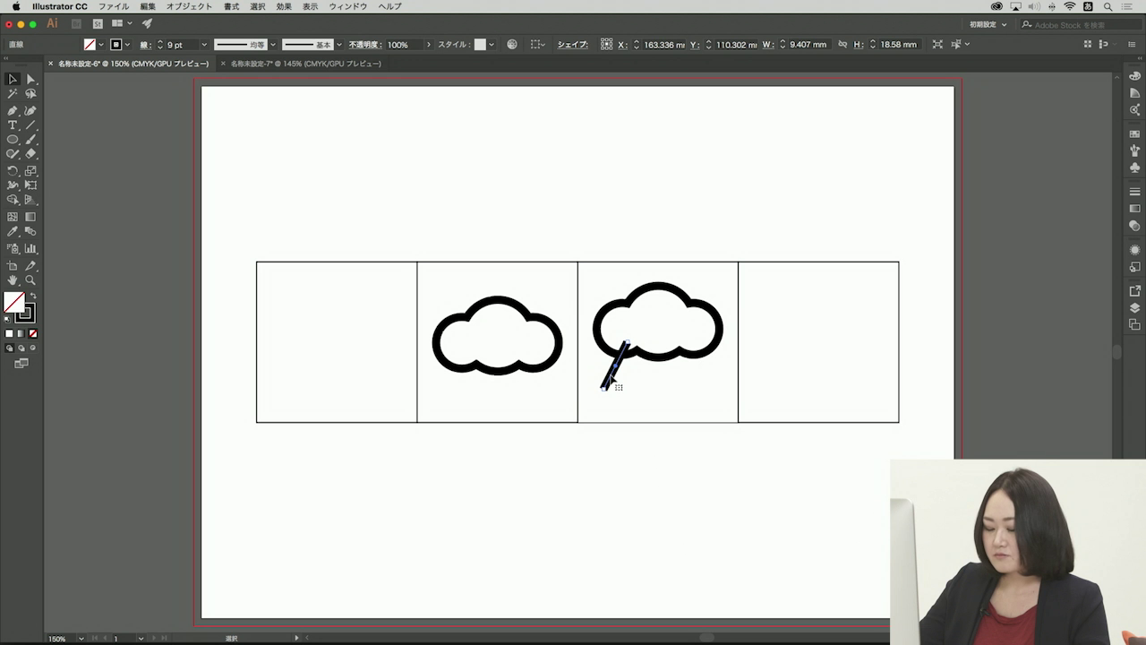
drag(612, 380, 630, 380)
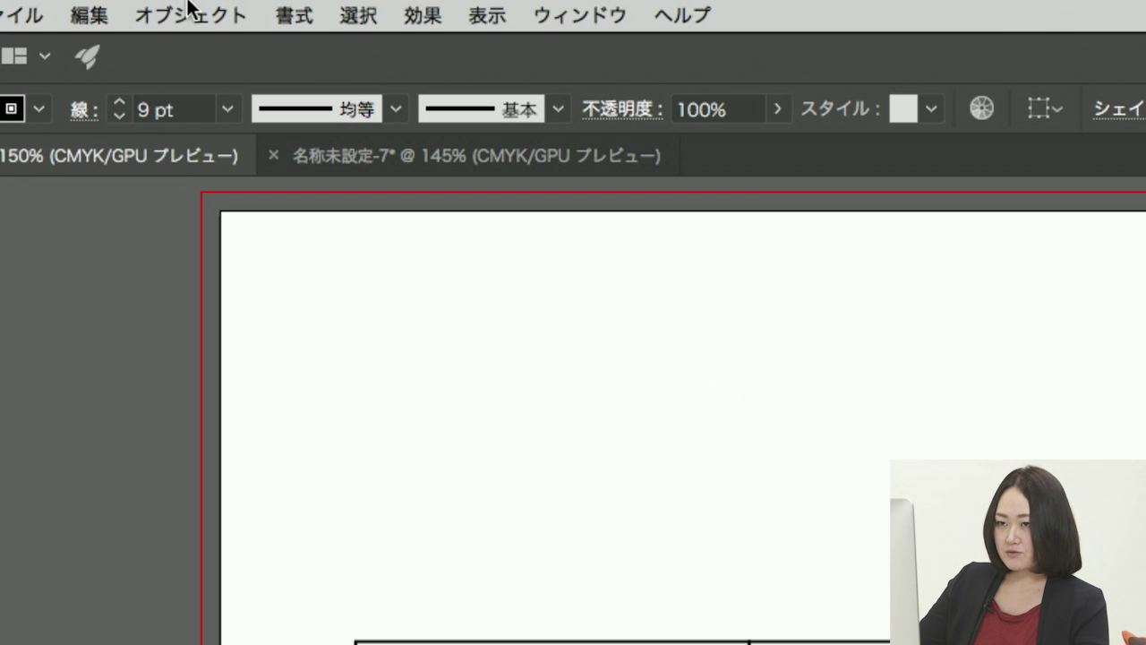
Repeat the move three times with Transform Again for five evenly spaced rain strokes
click(190, 15)
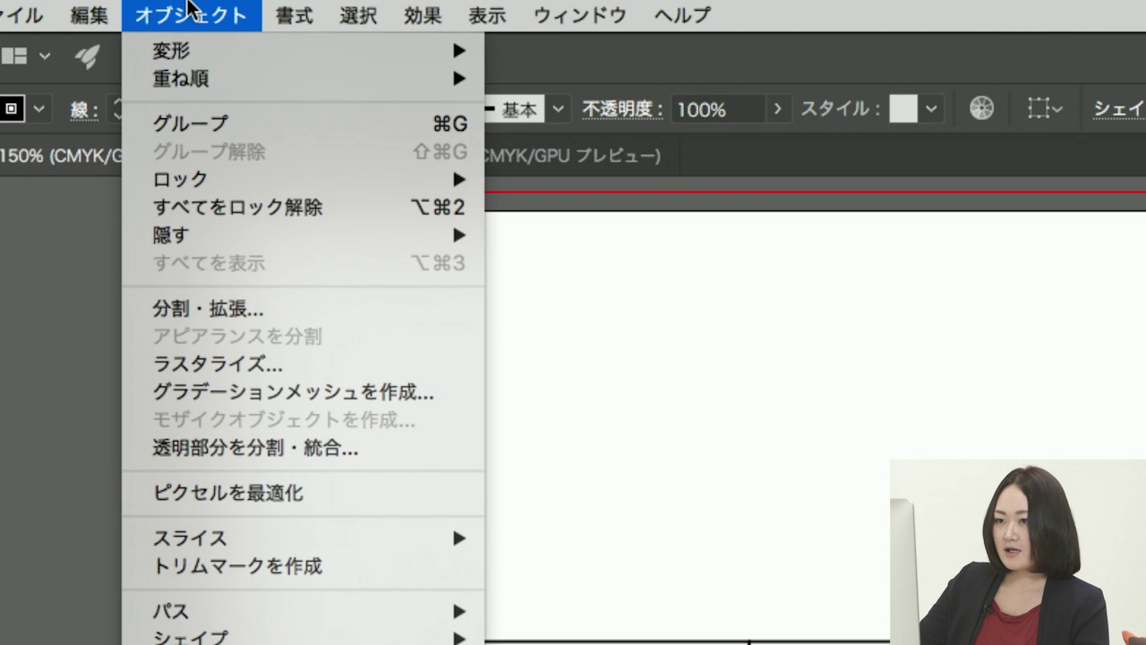
mouse_move(197, 51)
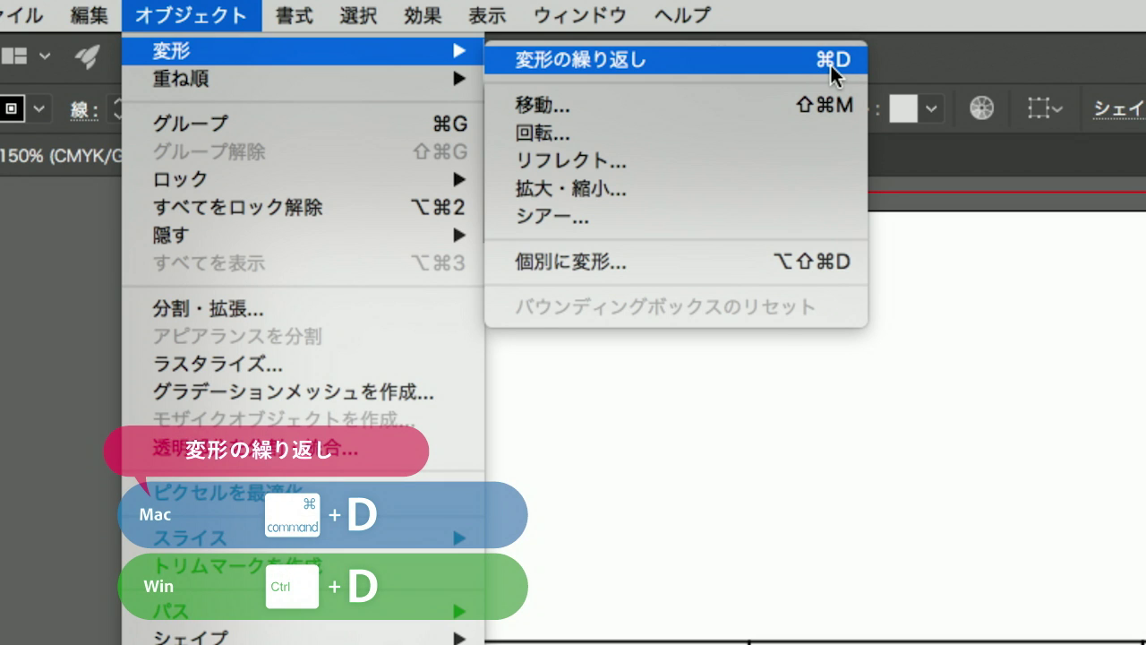
click(782, 72)
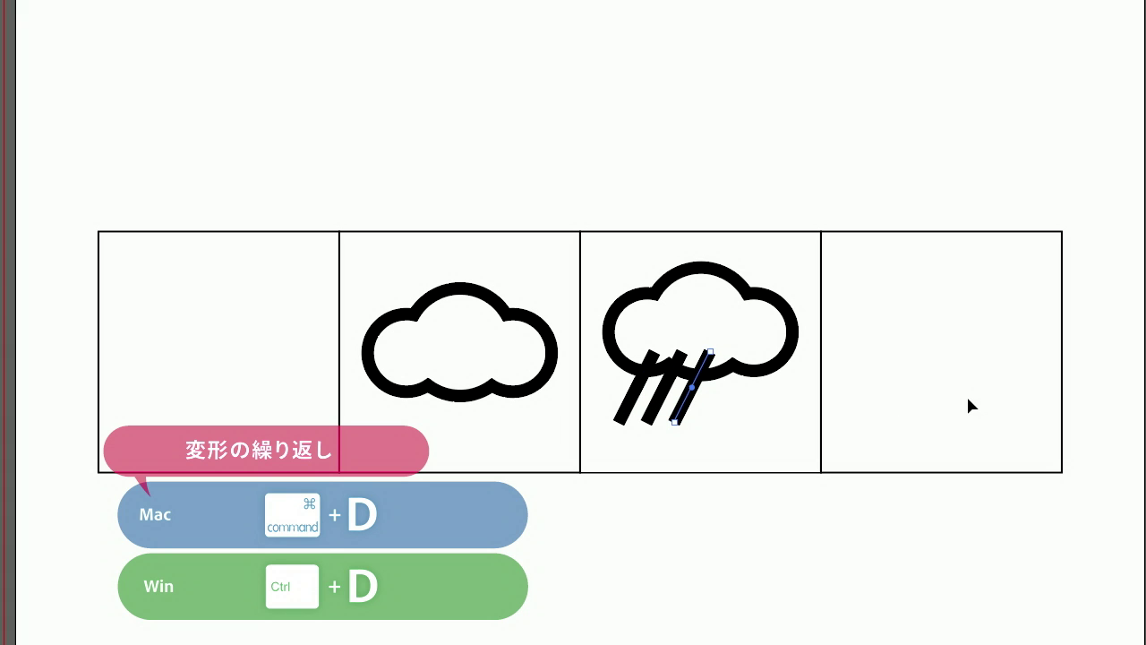
key(ctrl+d)
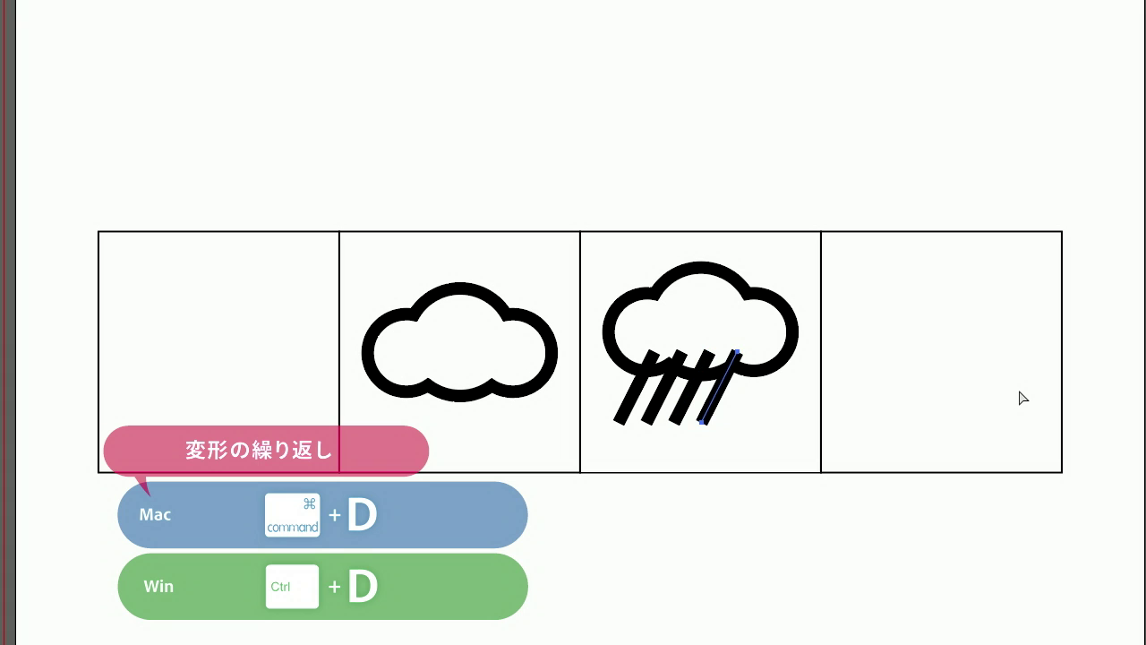
key(ctrl+d)
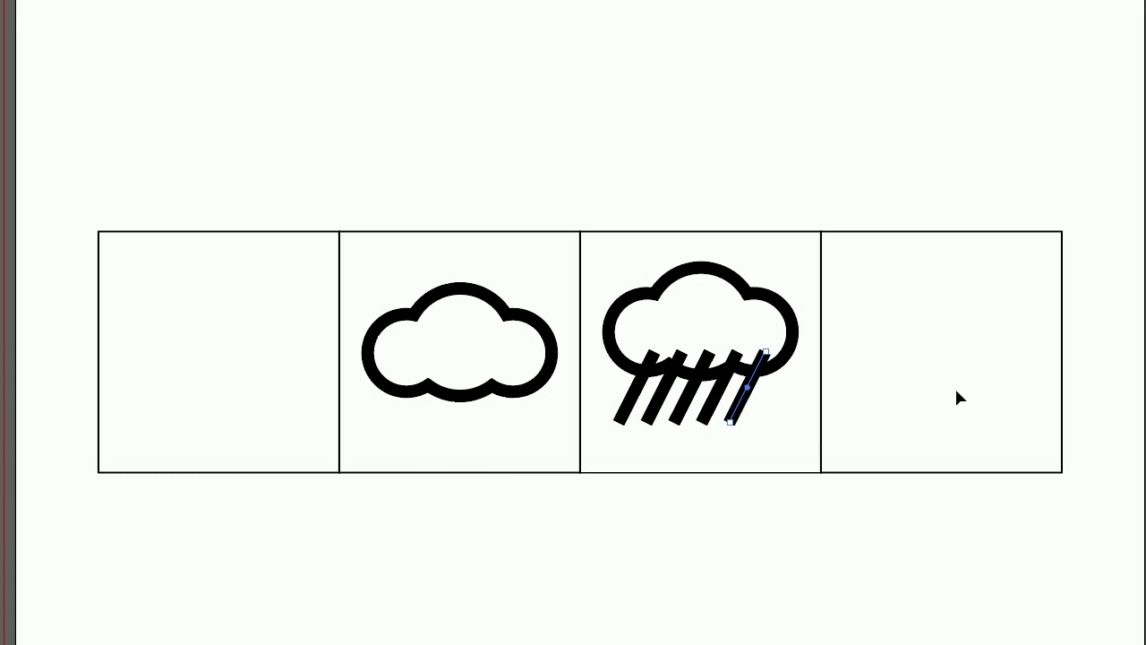
click(779, 456)
Bring the third cloud to the front so it hides the rain lines' upper ends
click(786, 366)
click(778, 433)
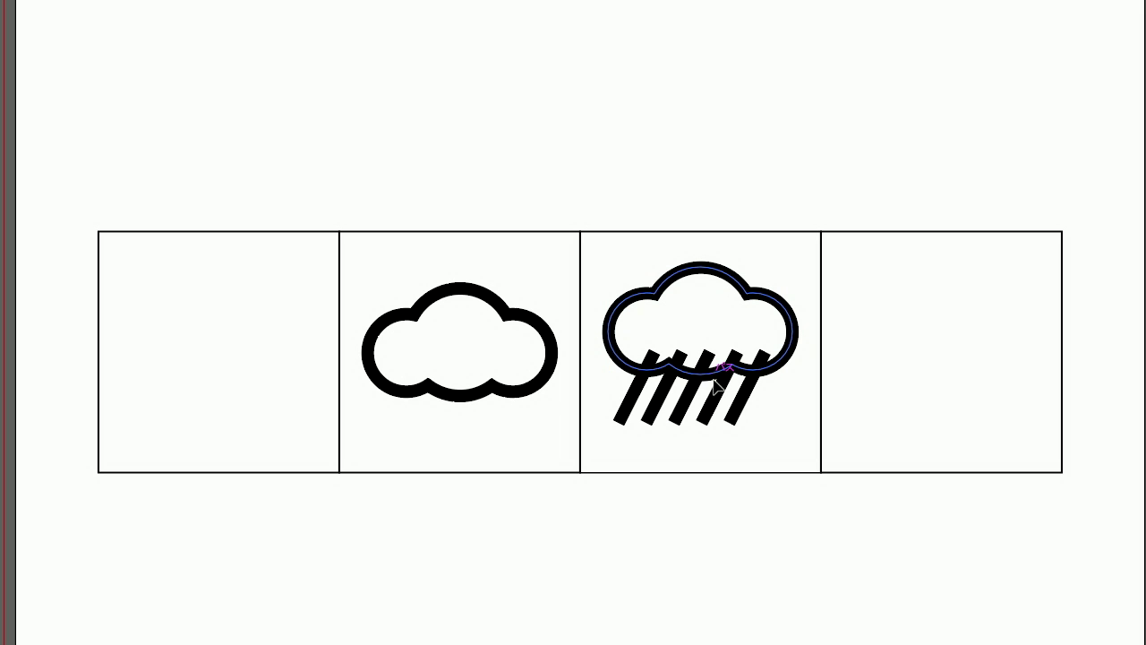
click(788, 307)
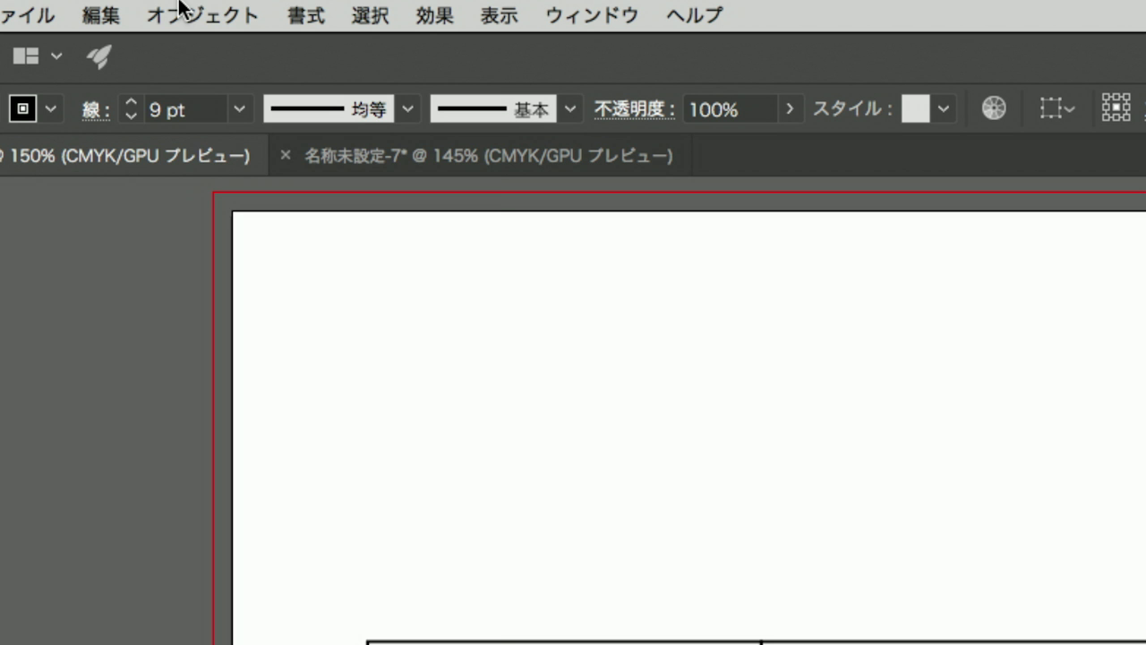
click(182, 11)
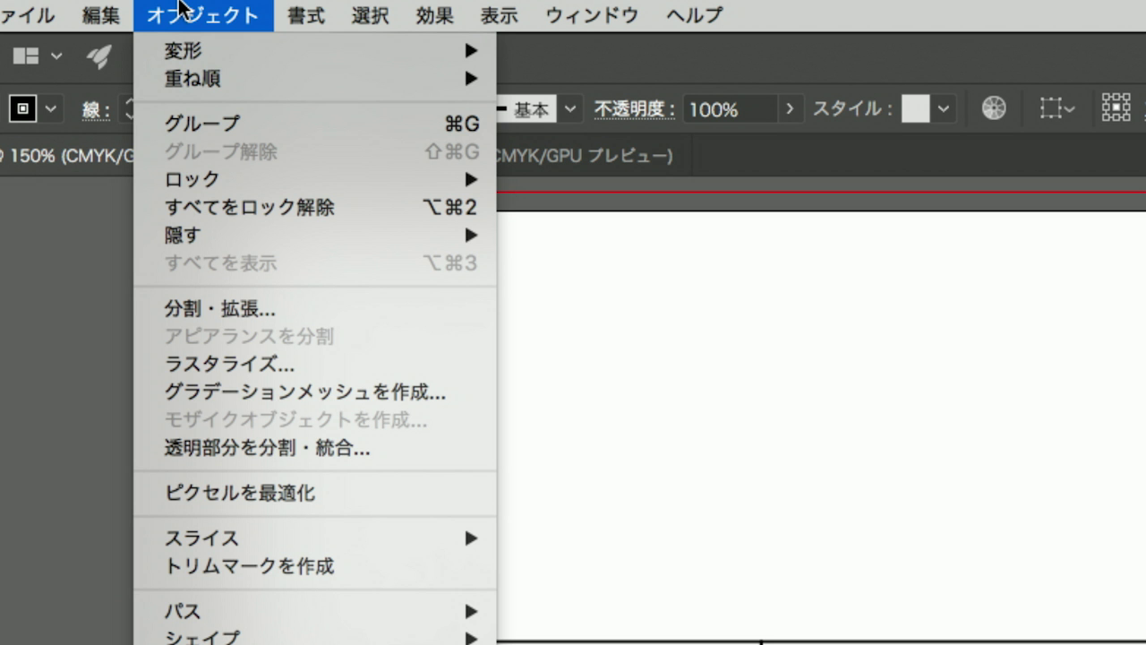
mouse_move(269, 79)
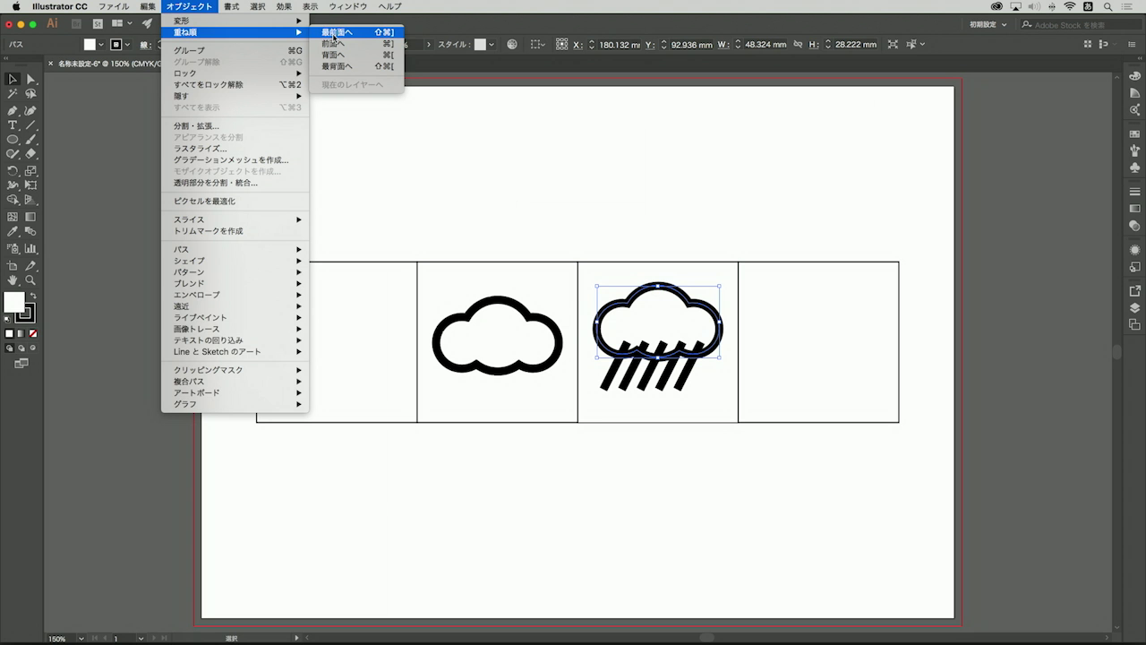
click(557, 80)
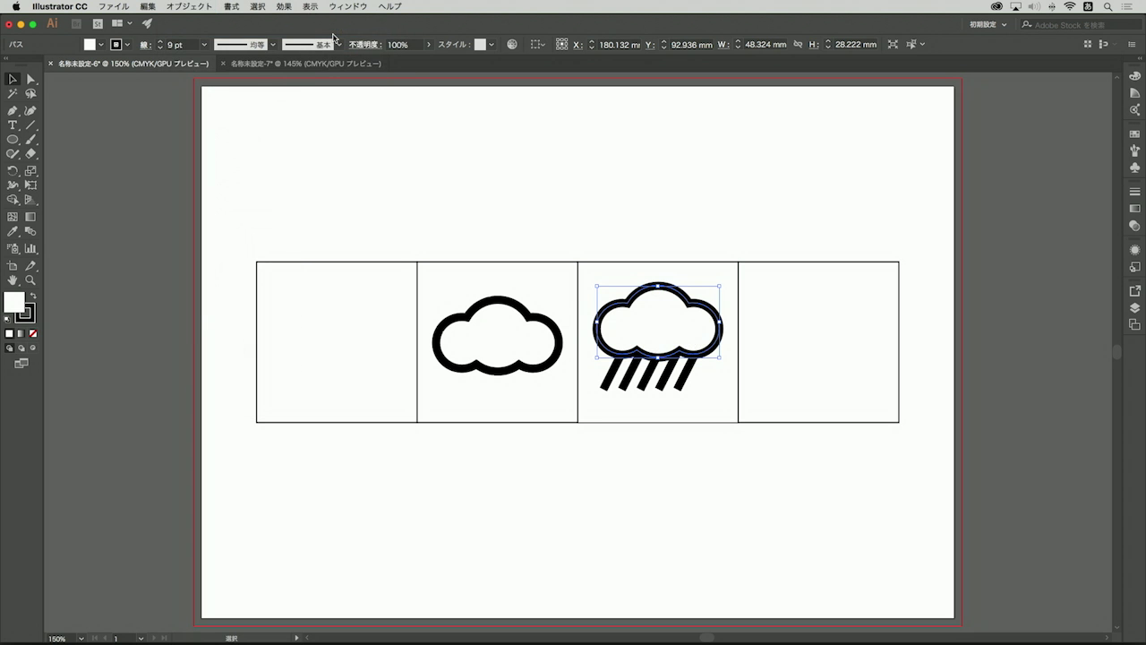
click(696, 437)
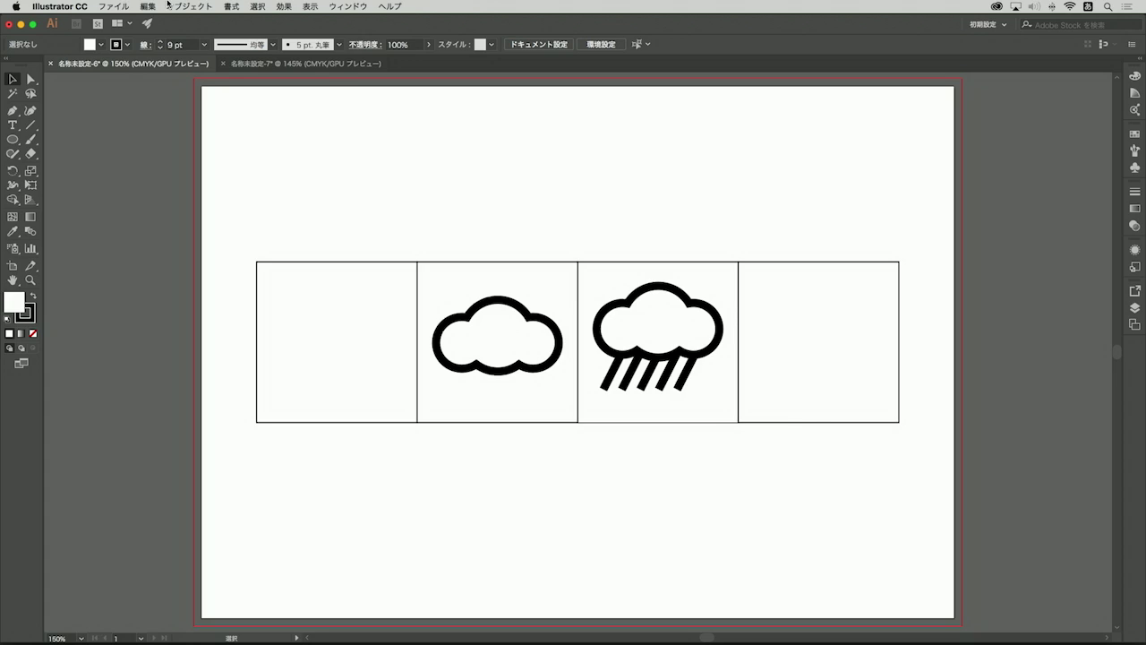
Draw a small head circle and larger body circle in the fourth square, overlapping them
click(195, 5)
click(165, 7)
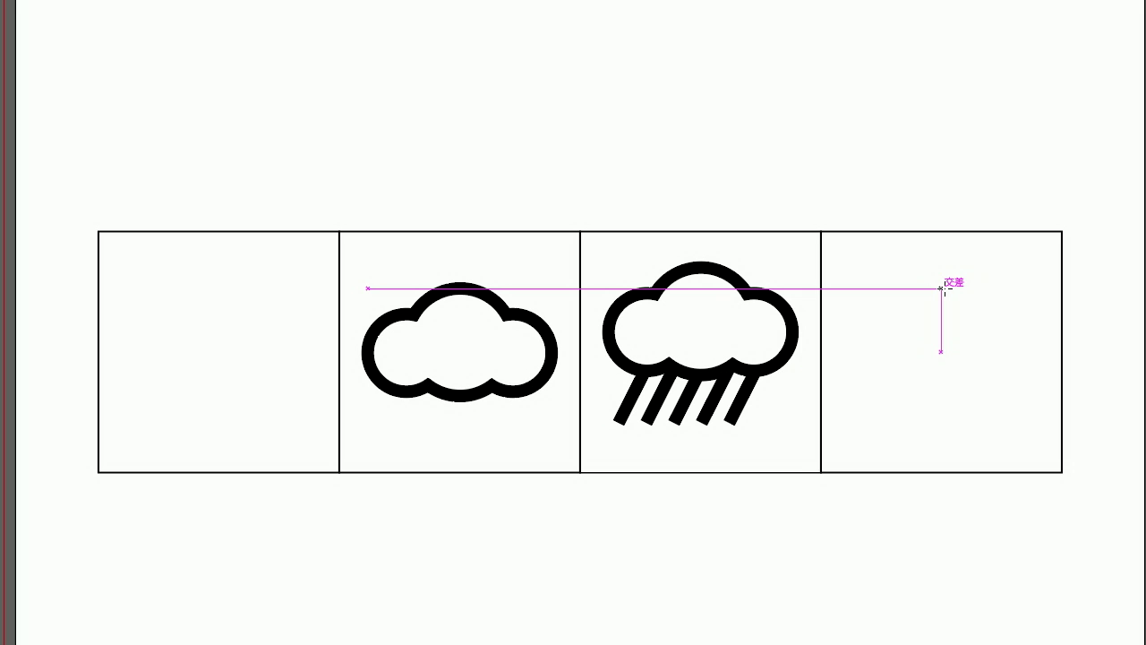
drag(940, 287, 973, 332)
drag(943, 383, 989, 449)
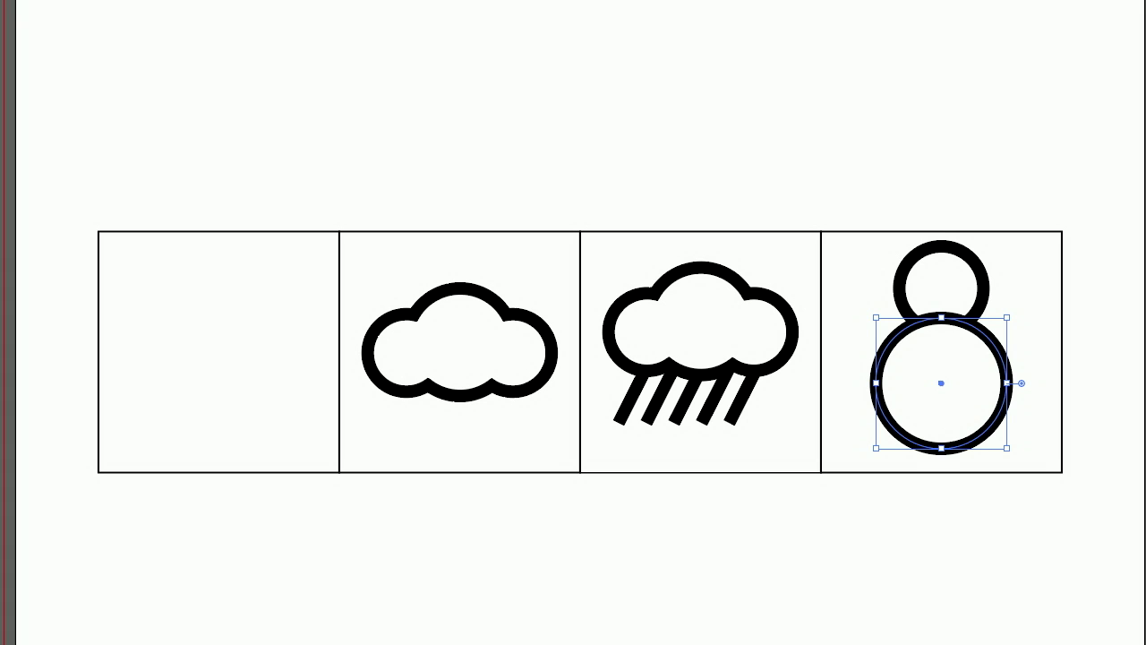
click(981, 268)
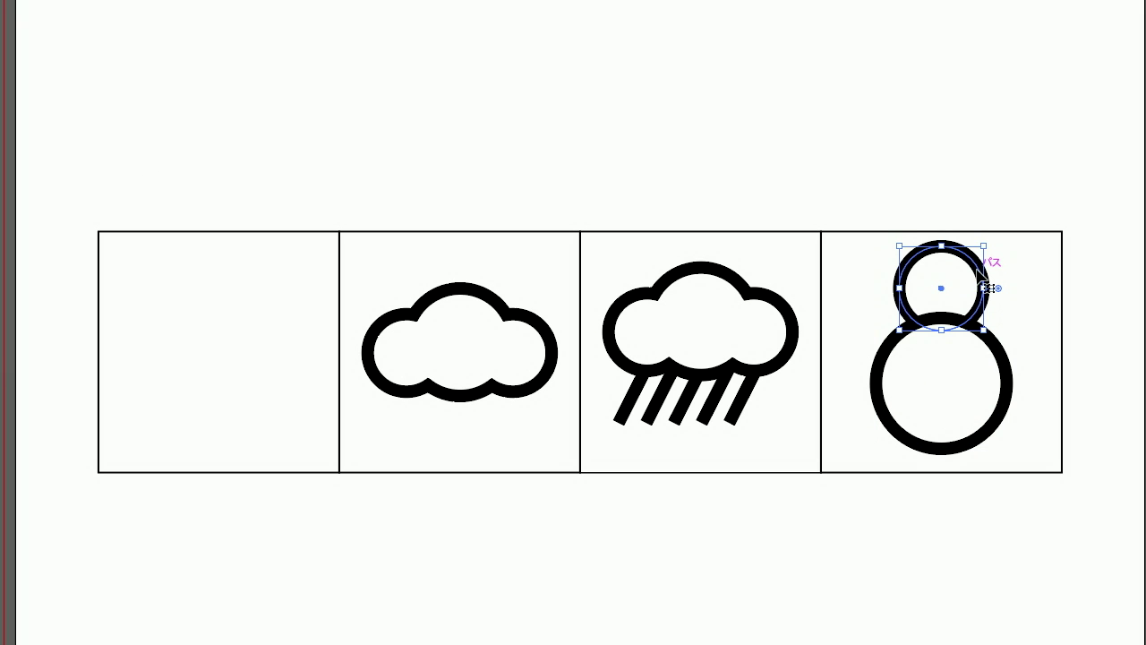
drag(977, 265, 979, 286)
Merge the snowman's head and body circles into one outline with Shape Builder
shift+click(1005, 351)
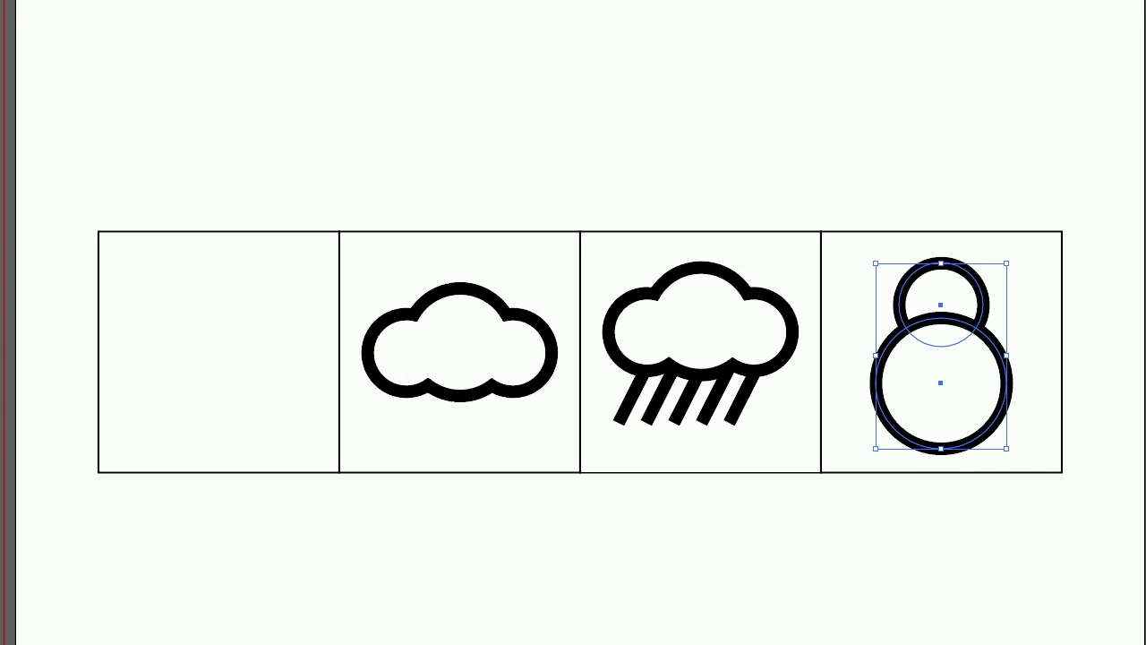
key(shift+m)
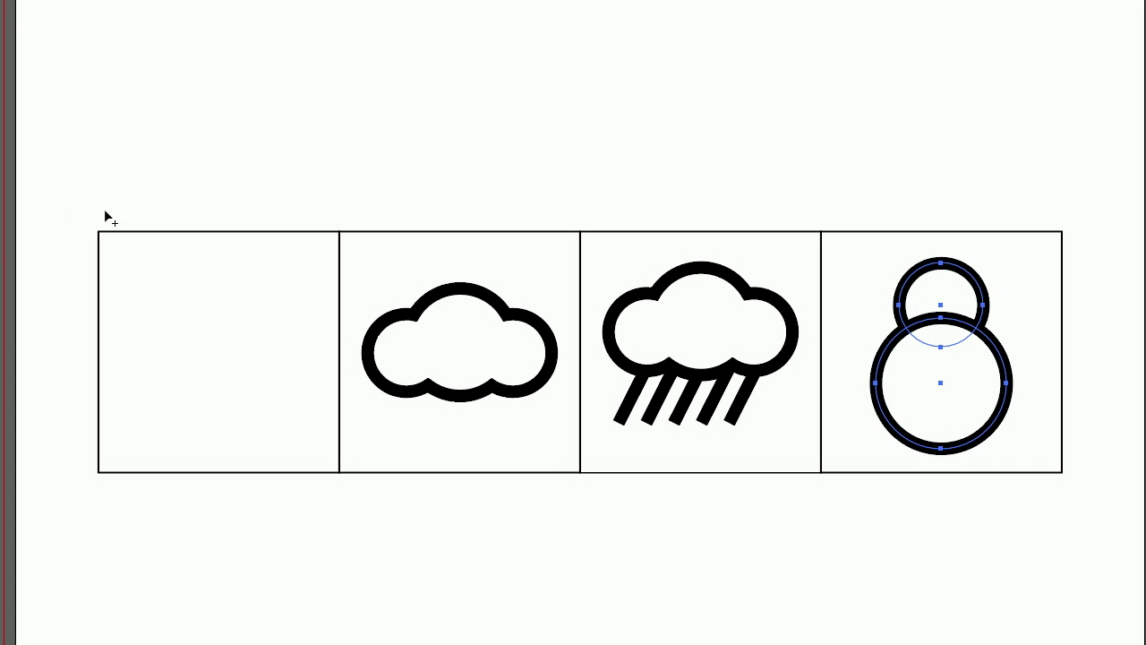
drag(946, 298, 941, 363)
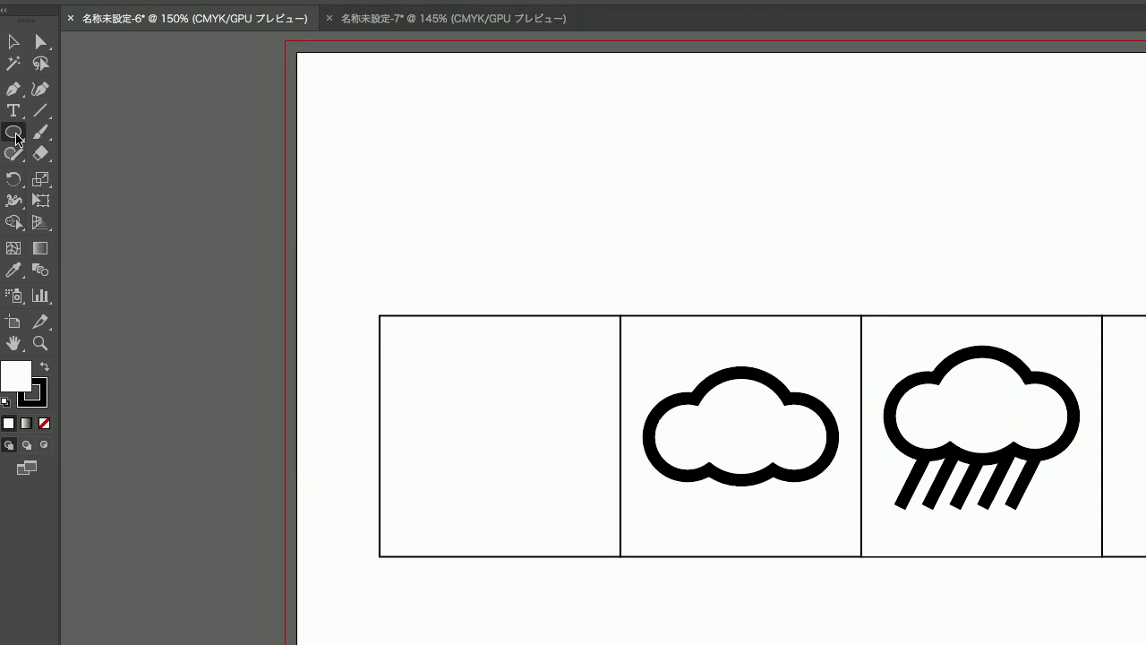
click(17, 139)
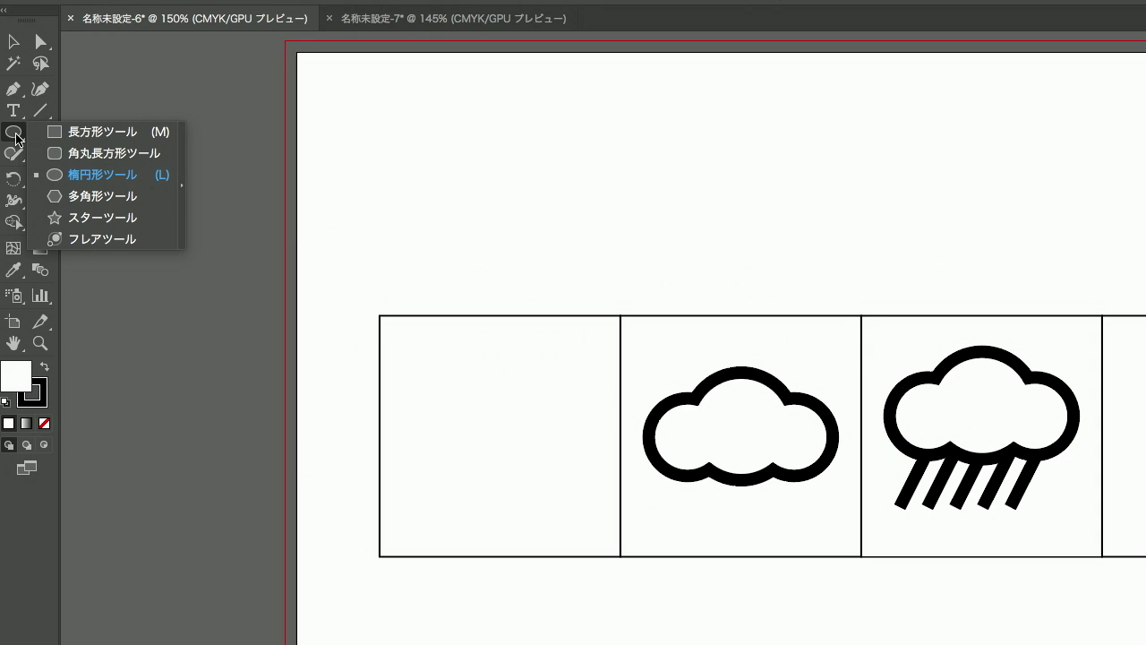
Draw a small black, strokeless rounded rectangle by the snowman's head and tilt it as a hat
click(77, 152)
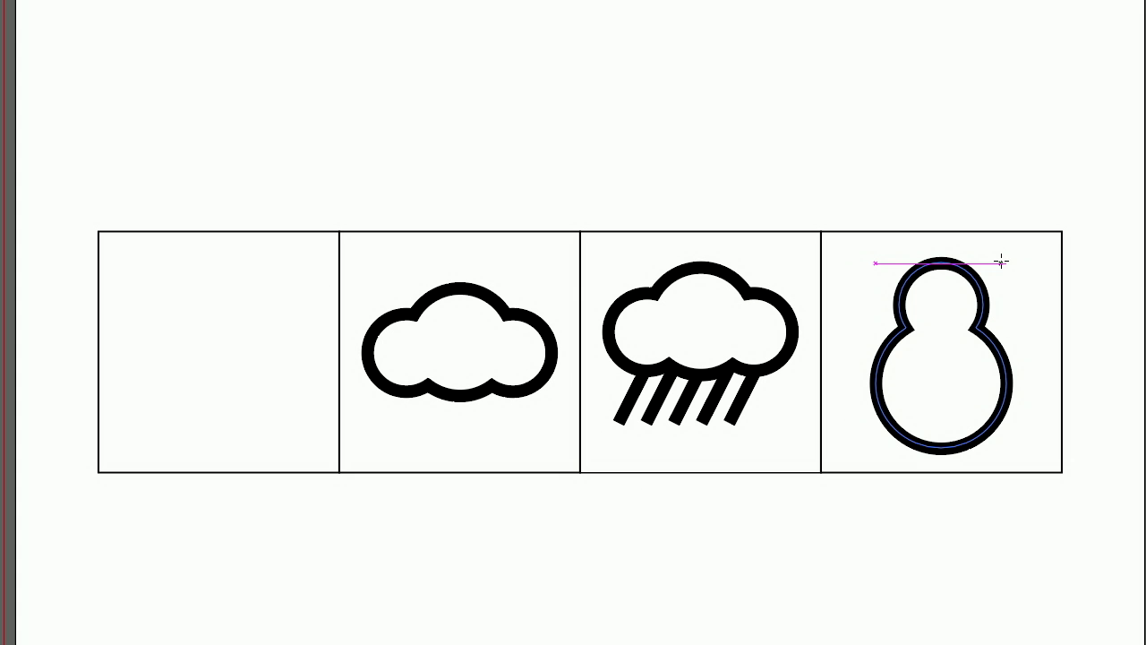
drag(1001, 260, 1042, 286)
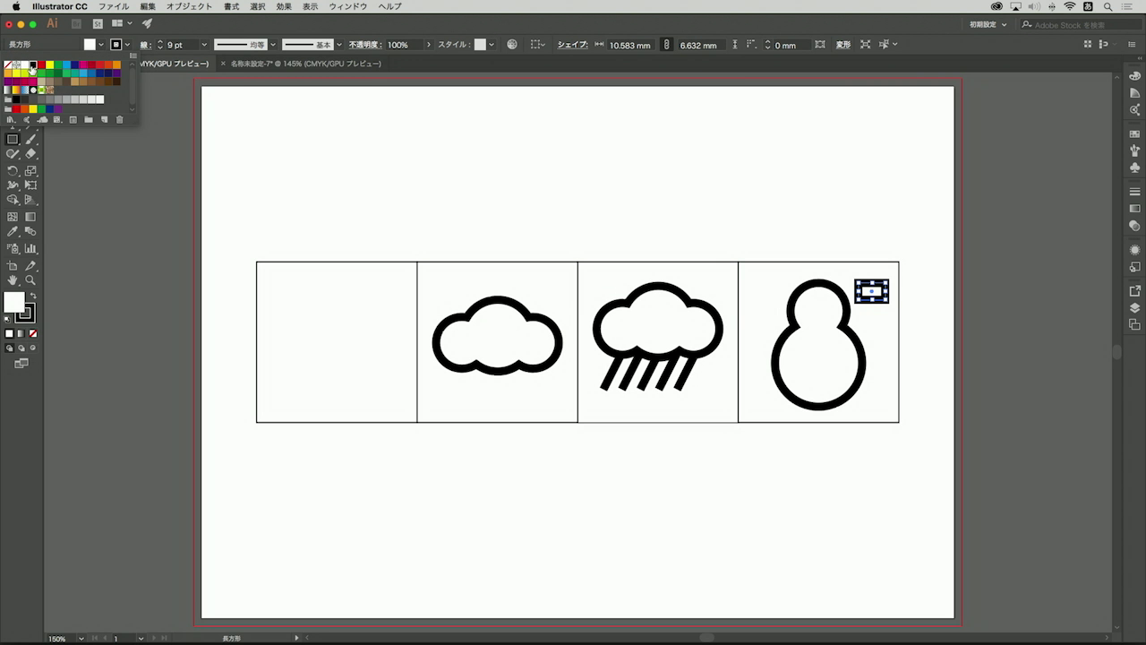
click(29, 68)
click(125, 46)
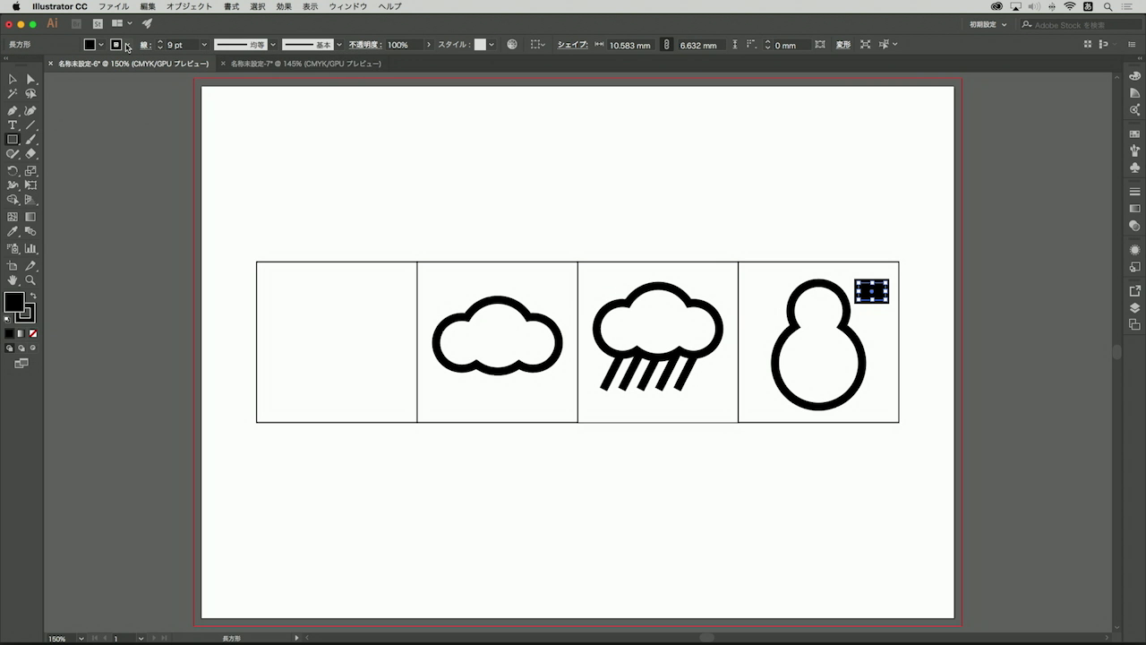
click(127, 47)
click(10, 66)
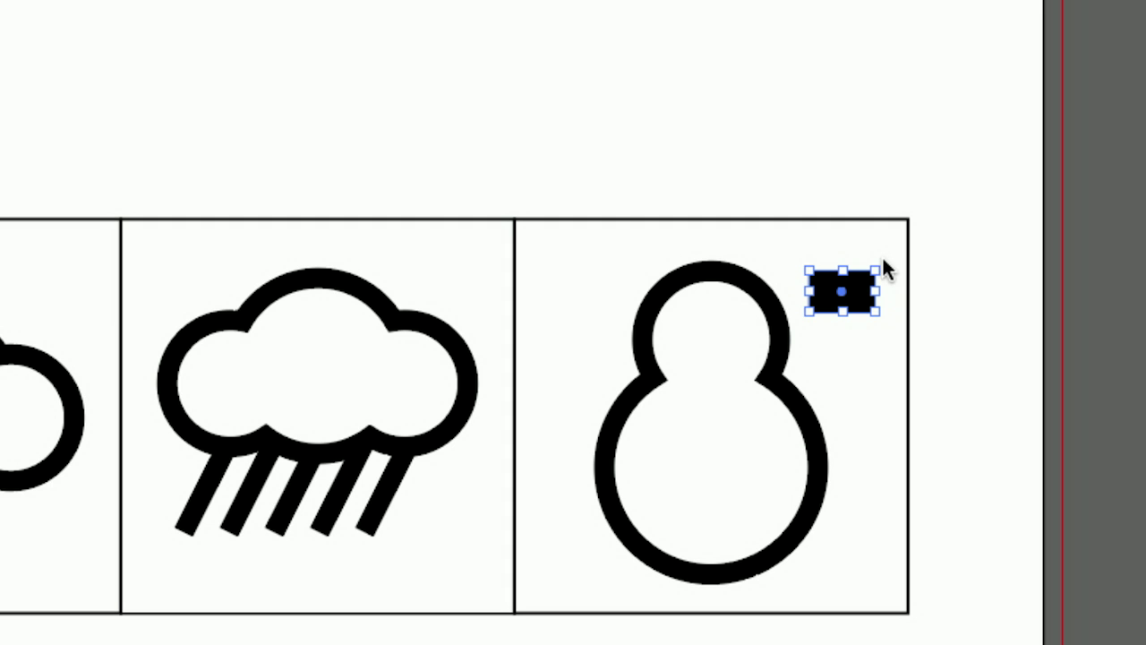
mouse_move(880, 264)
mouse_down()
mouse_move(896, 297)
mouse_move(773, 274)
mouse_up()
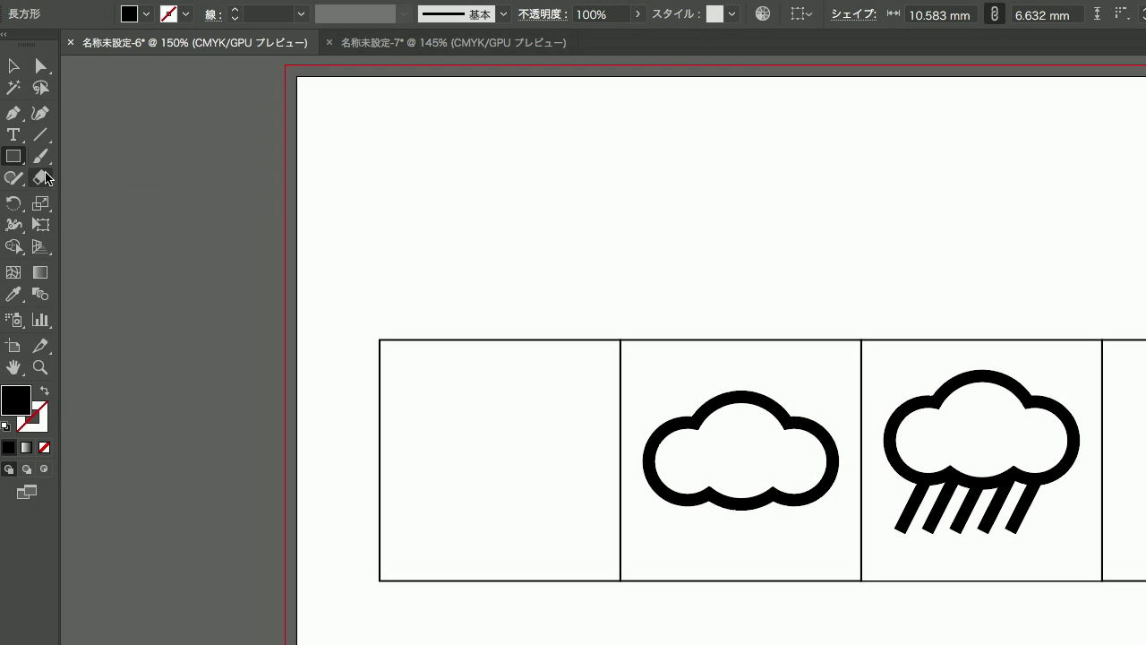
Draw a 2.6 mm black circle eye on the snowman's head, with a copy 8.87 mm right
click(22, 159)
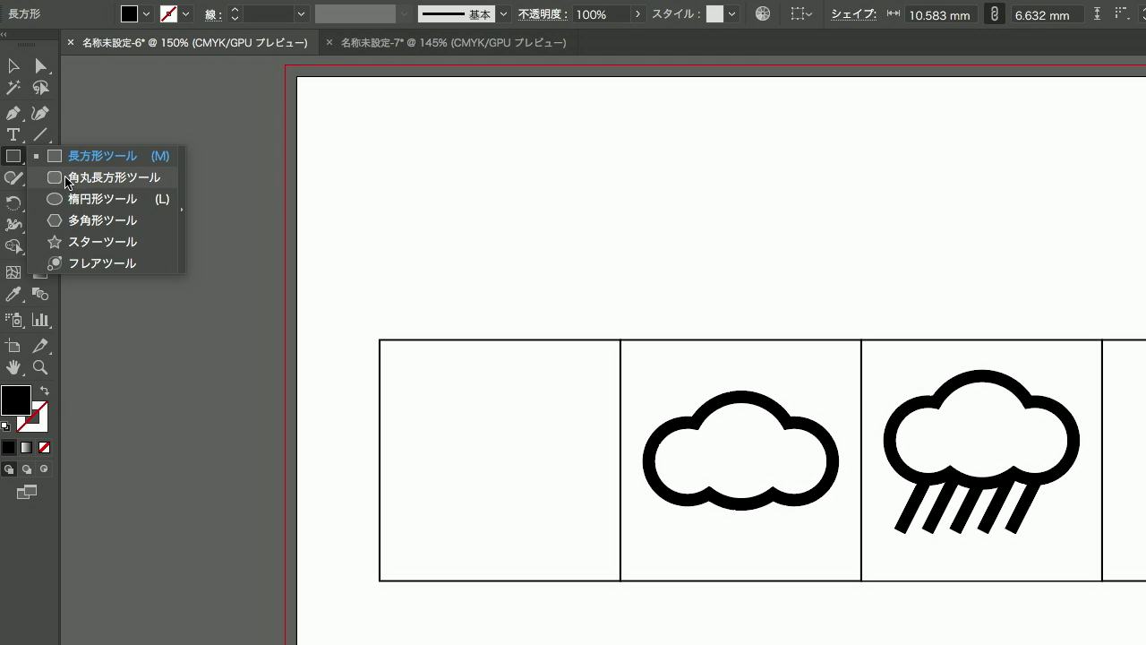
click(72, 199)
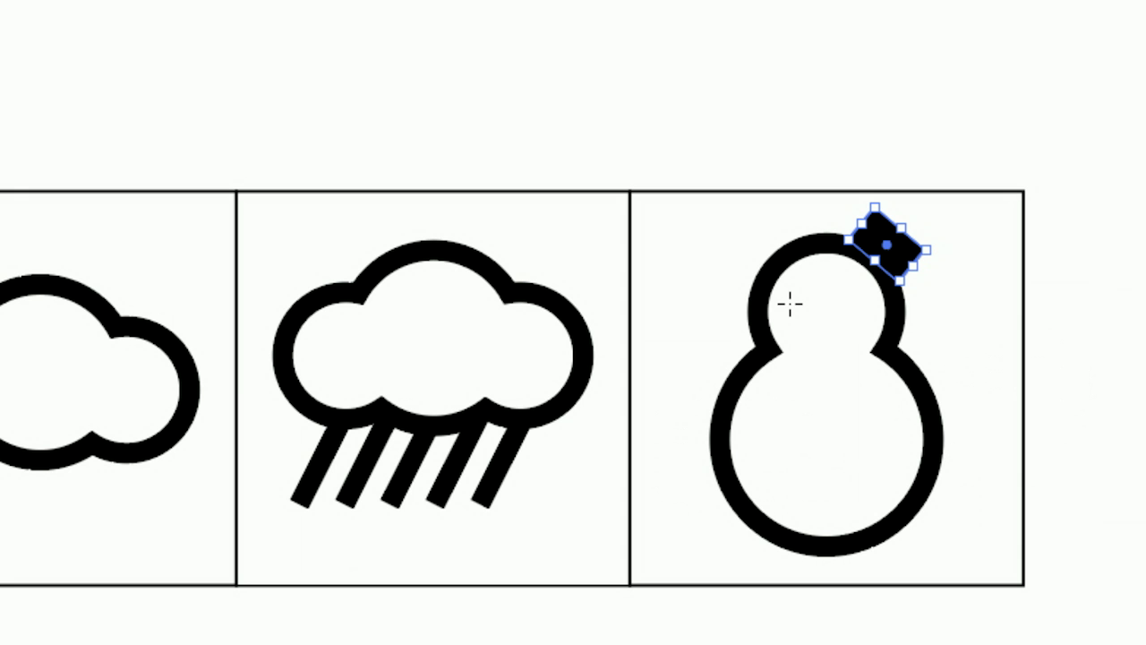
drag(789, 303, 794, 309)
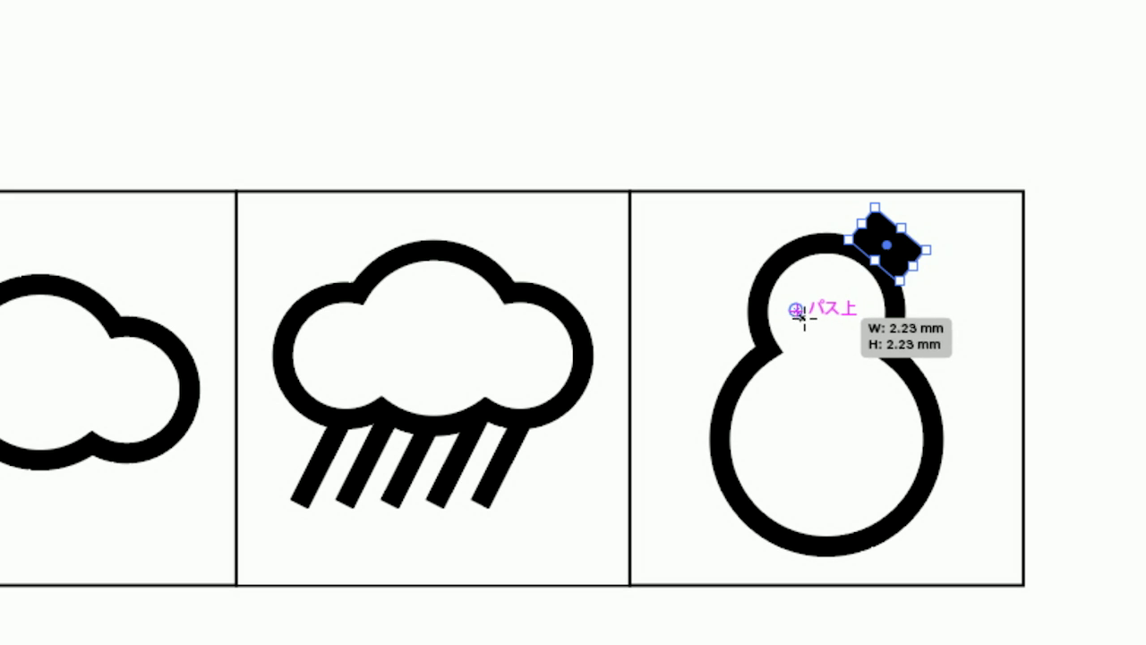
drag(795, 309, 805, 320)
key(v)
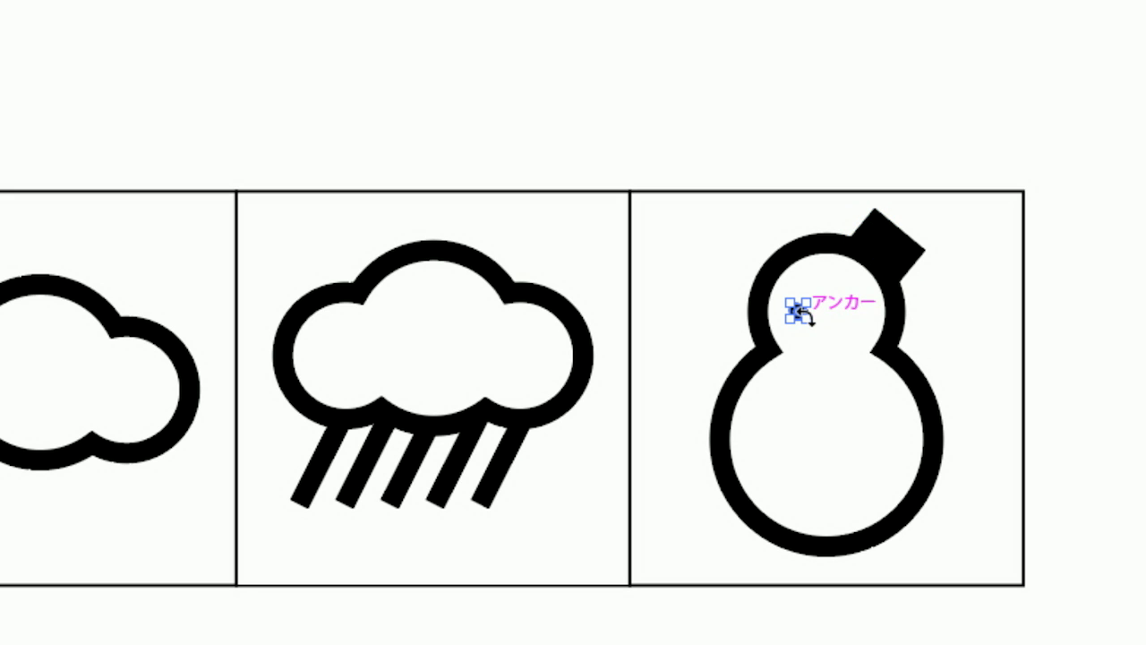
drag(798, 315, 832, 315)
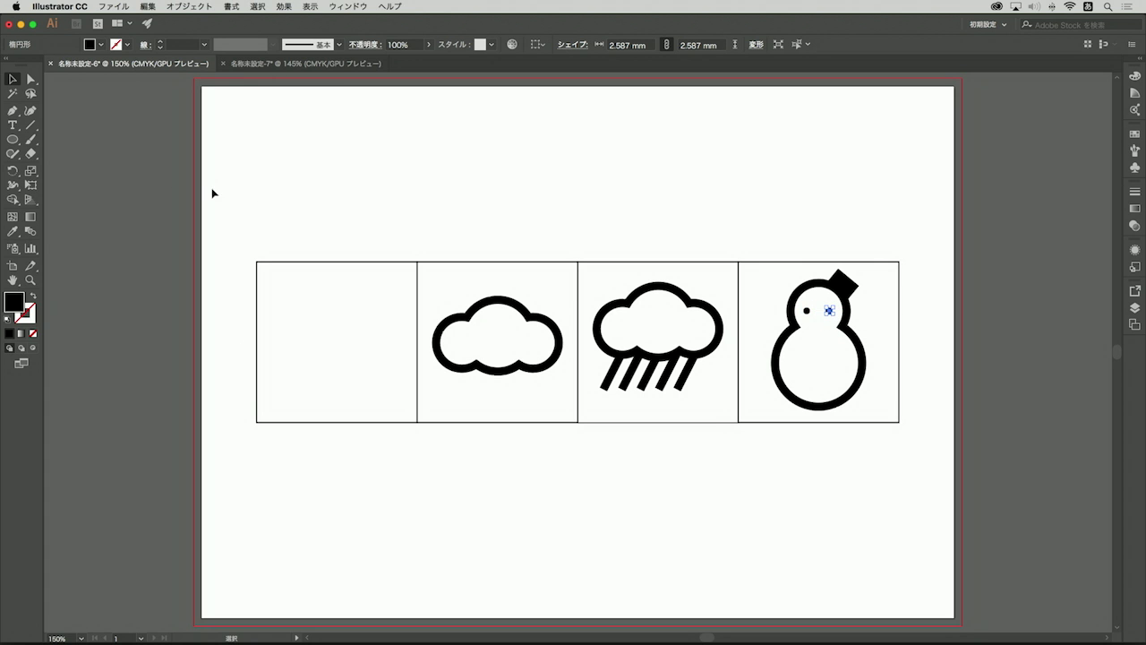
click(111, 188)
key(backslash)
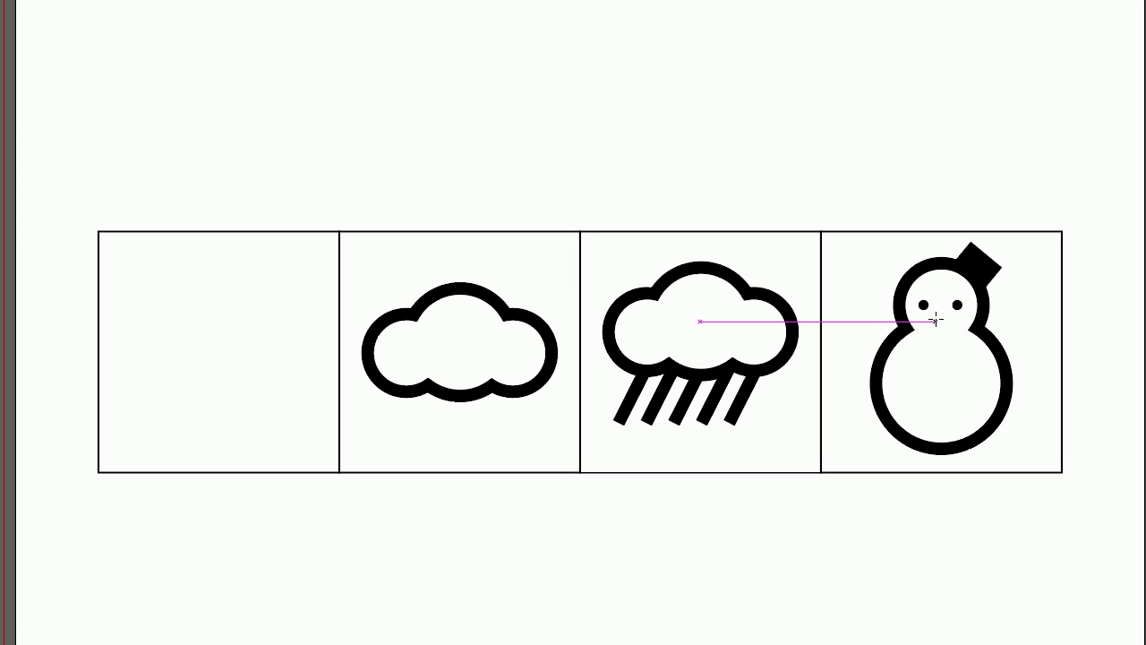
Draw a short horizontal mouth line, stroke it black at 4 pt, and nudge it left
drag(936, 320, 956, 318)
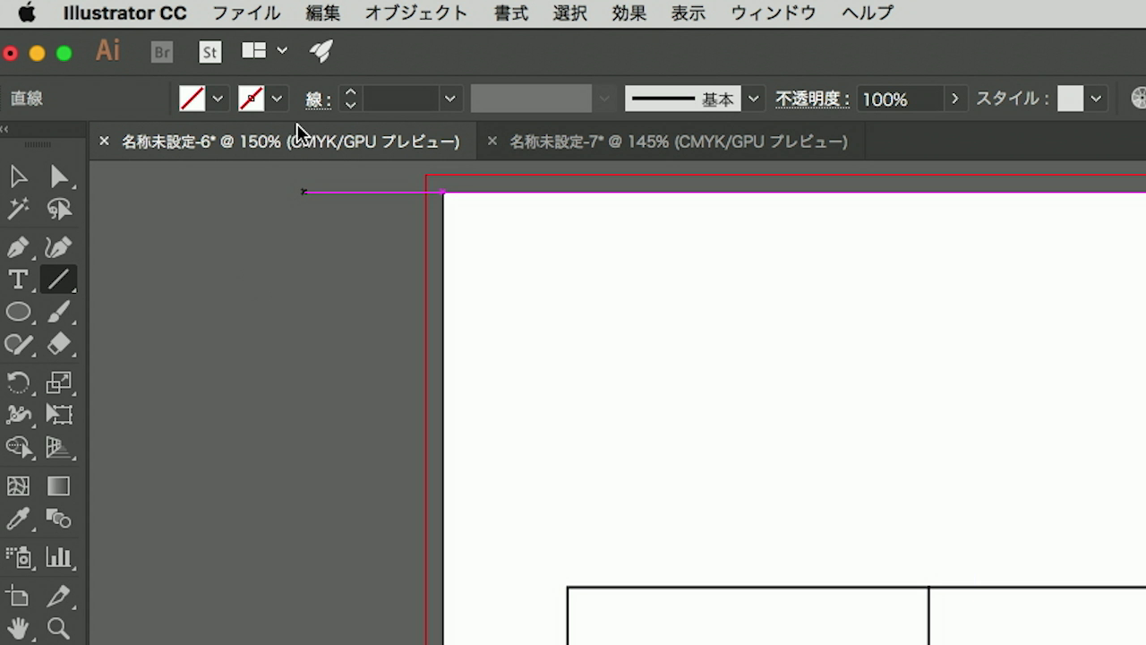
click(278, 98)
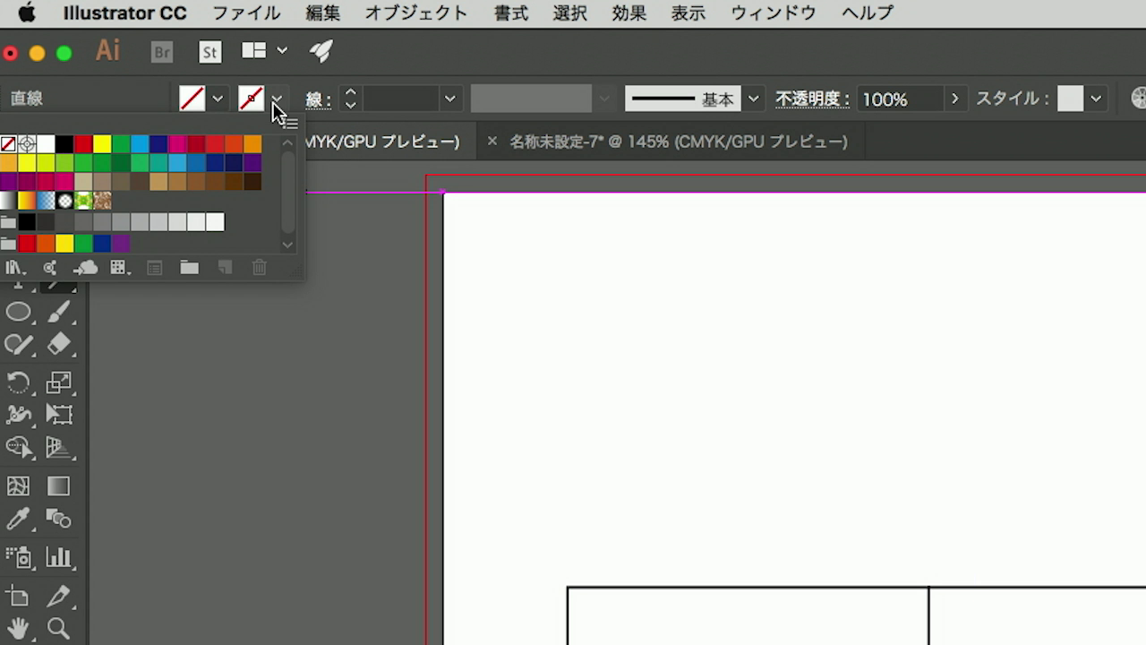
click(64, 145)
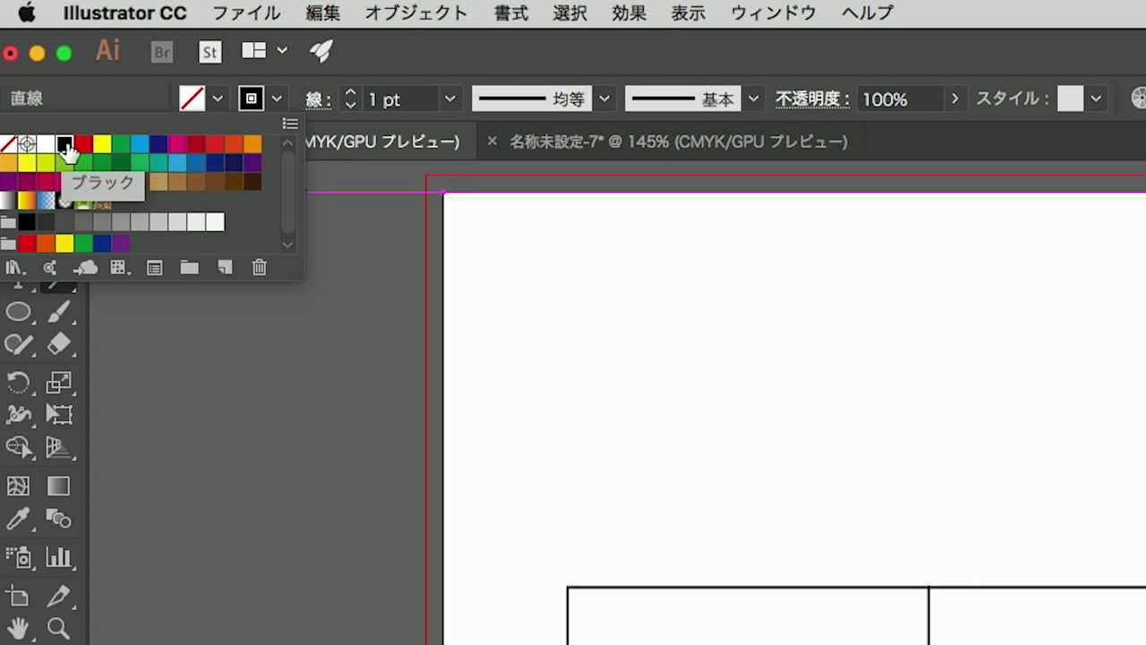
click(352, 93)
click(353, 93)
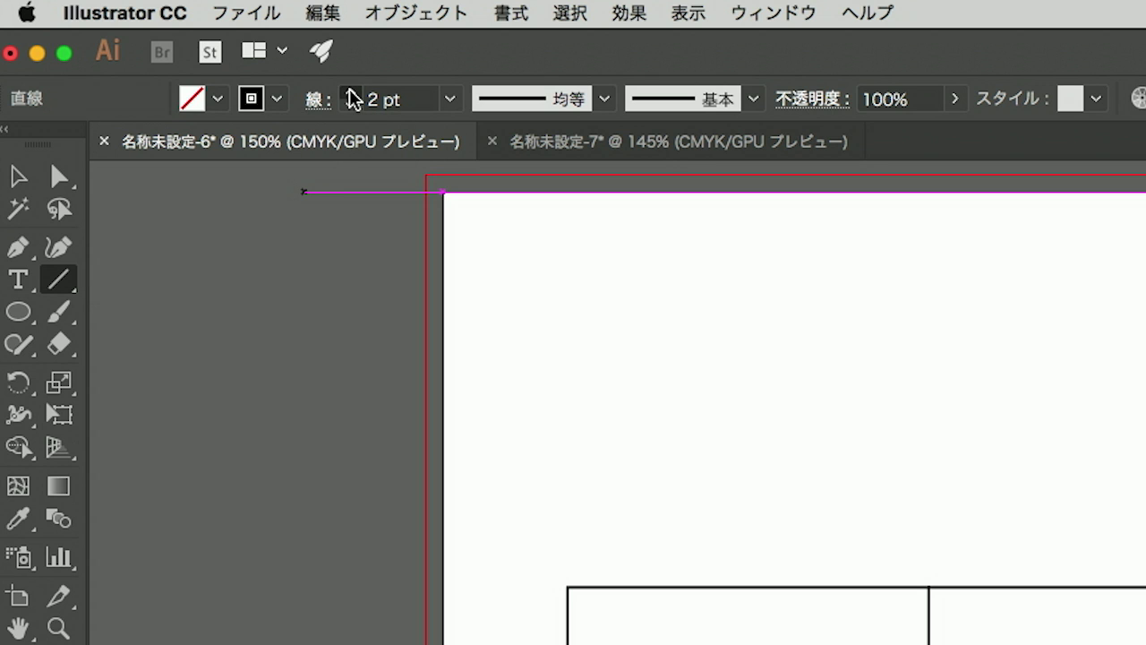
click(353, 93)
click(353, 93)
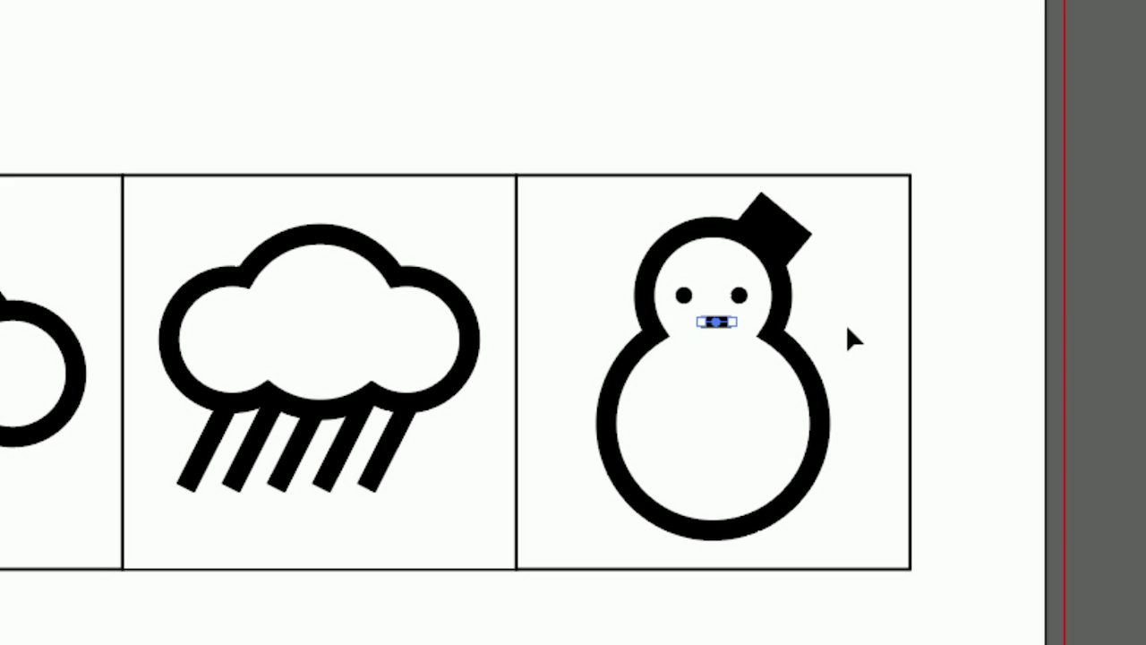
key(Left)
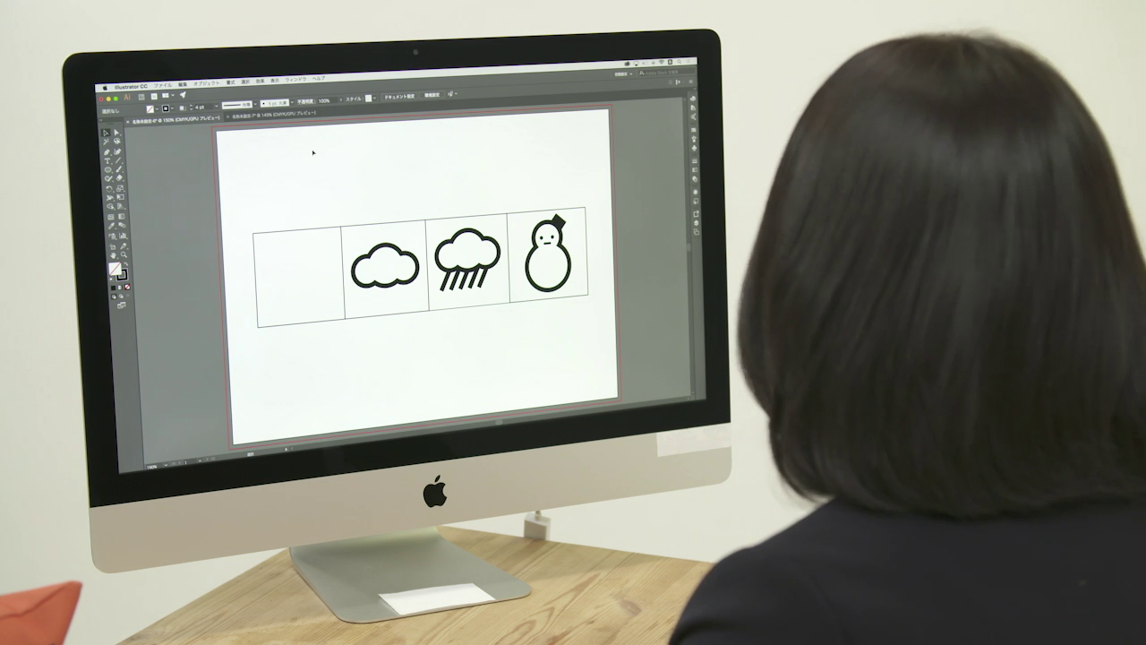
click(295, 114)
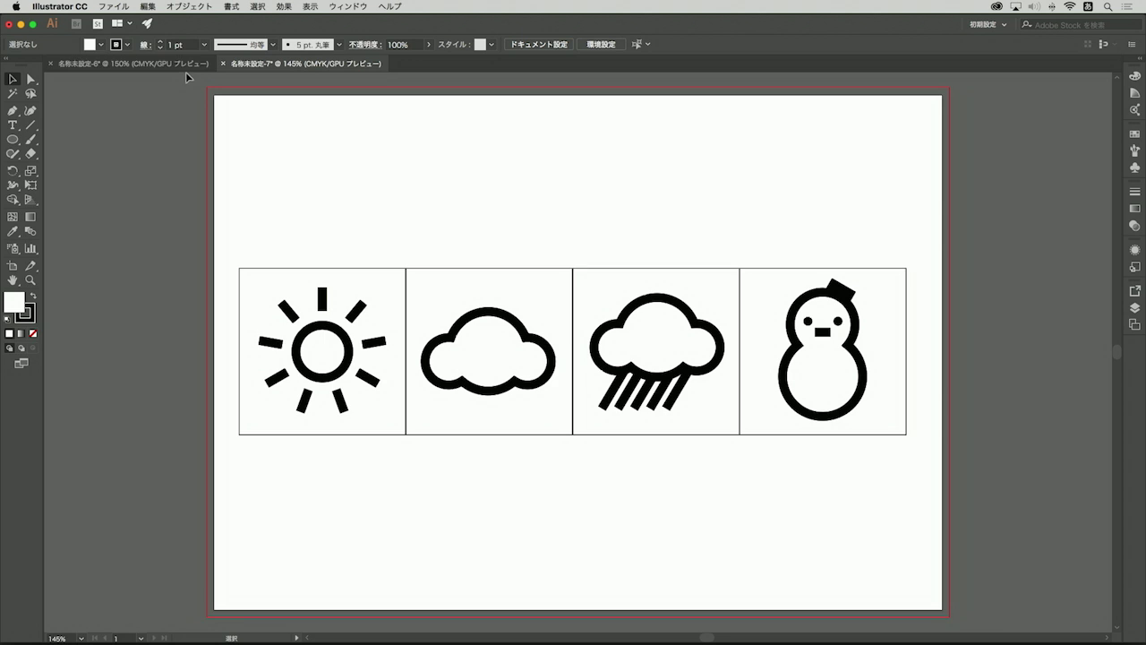
click(184, 64)
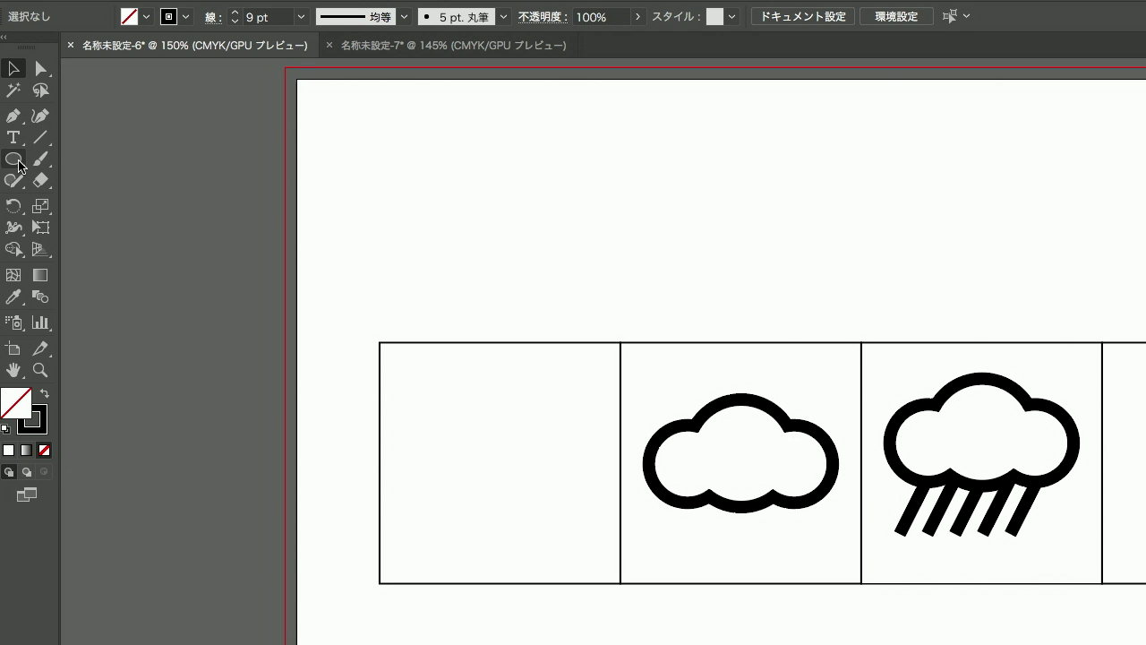
Draw a thick-outlined circle in the first box and a short vertical ray above it
click(17, 161)
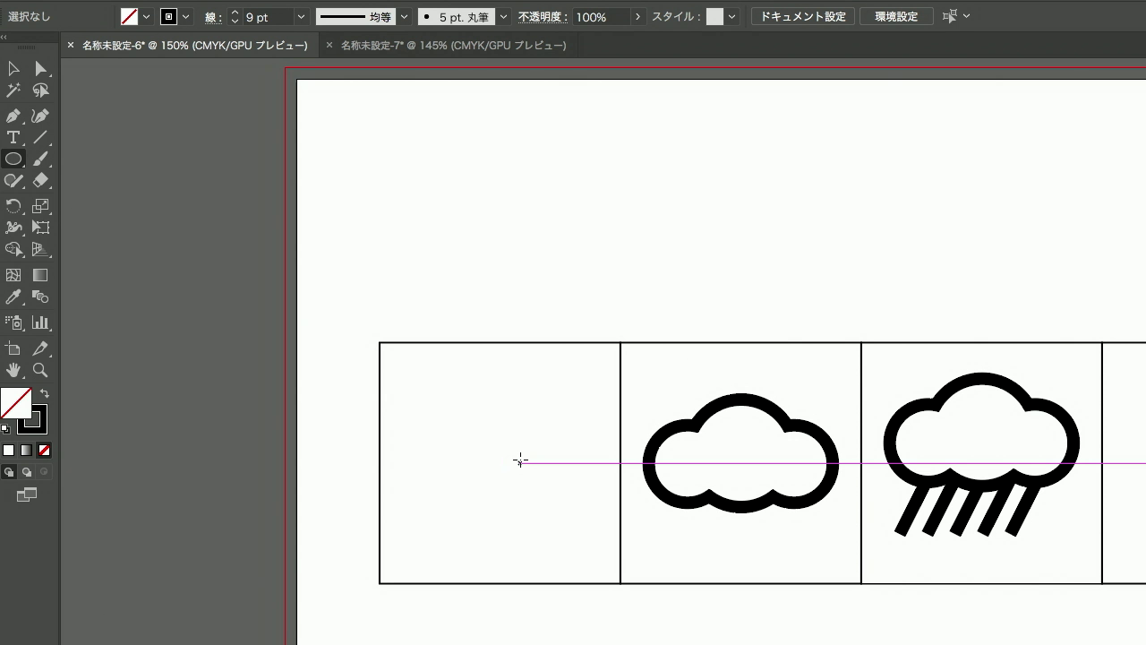
drag(499, 462, 532, 508)
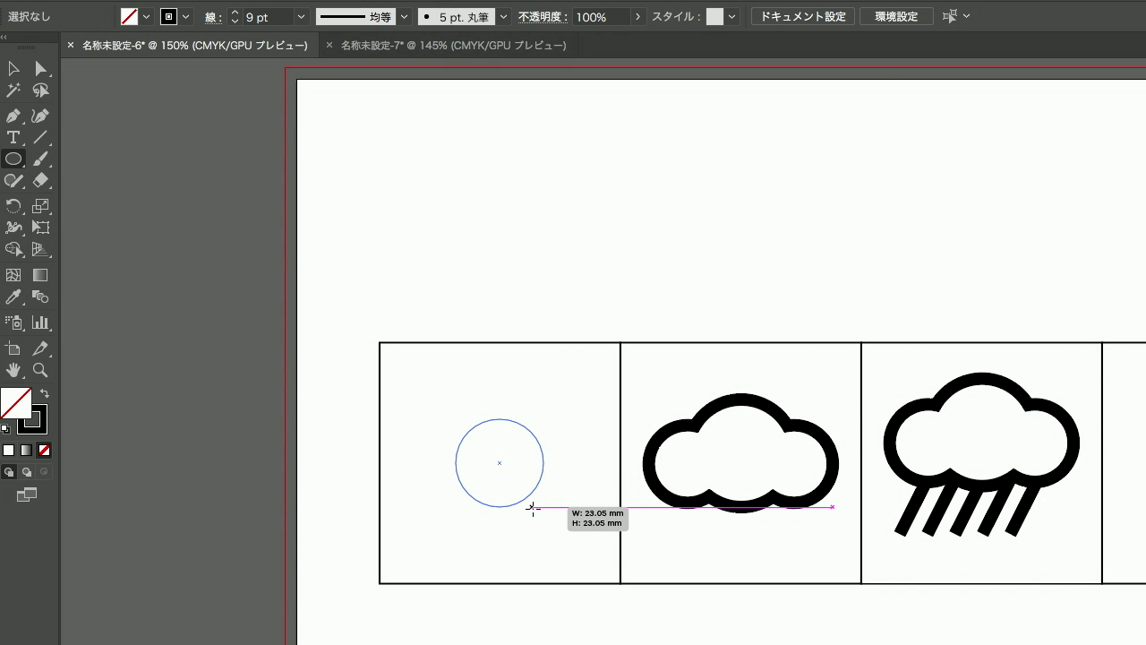
drag(532, 507, 533, 508)
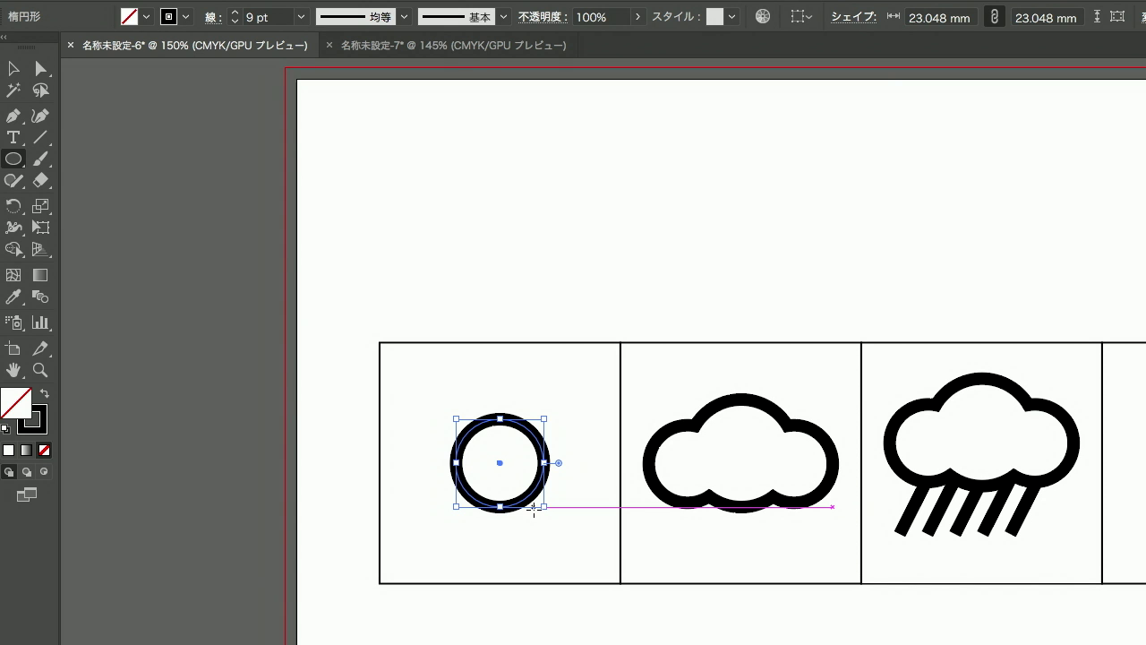
key(backslash)
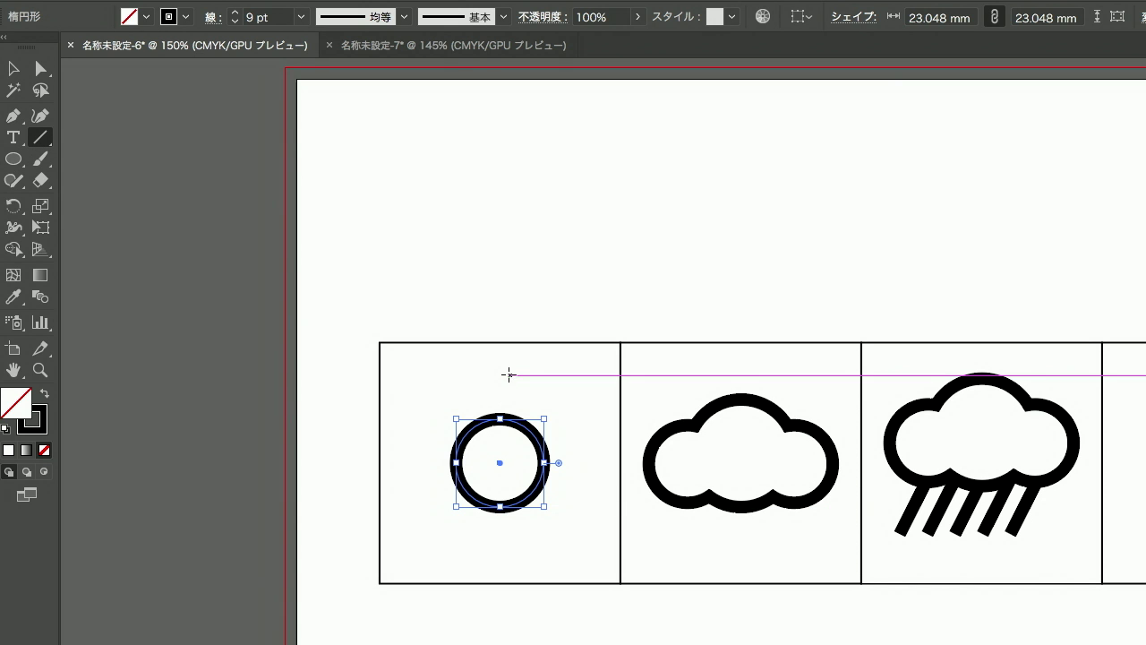
drag(501, 367, 501, 400)
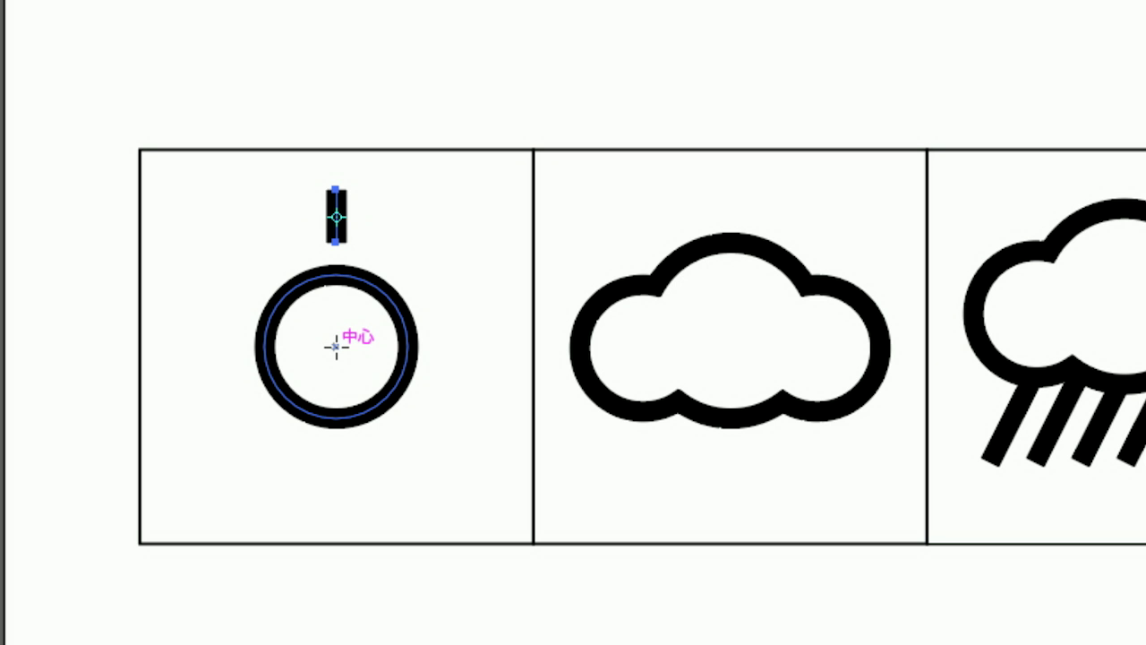
Copy the ray rotated 45° around the circle's centre, checking it with Preview
click(336, 224)
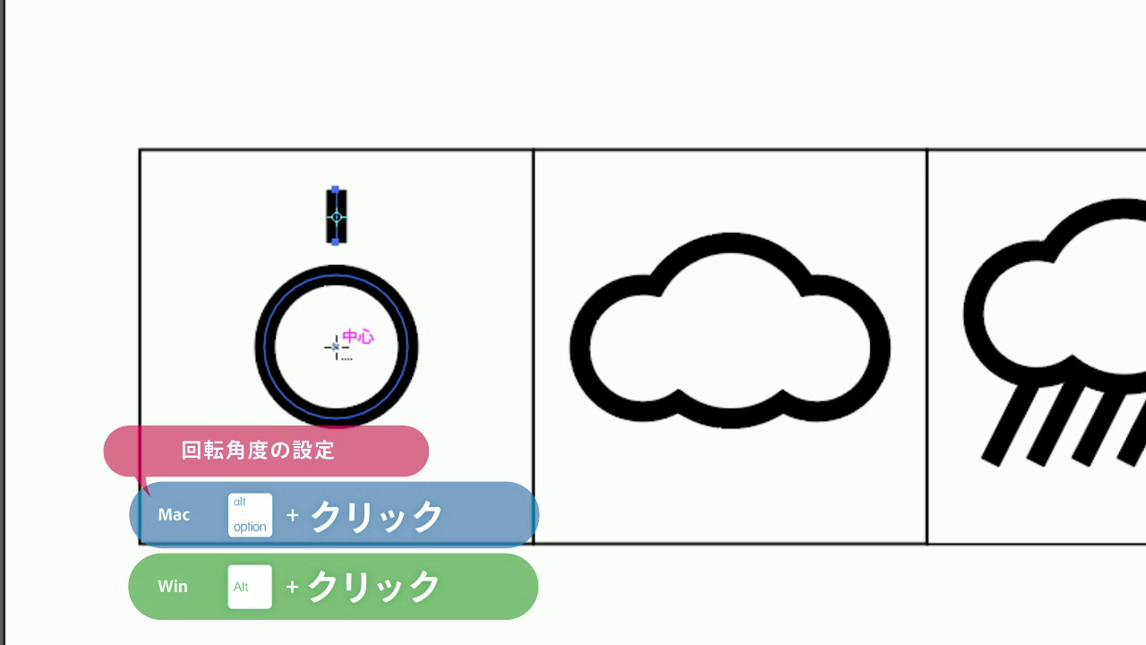
alt+click(336, 346)
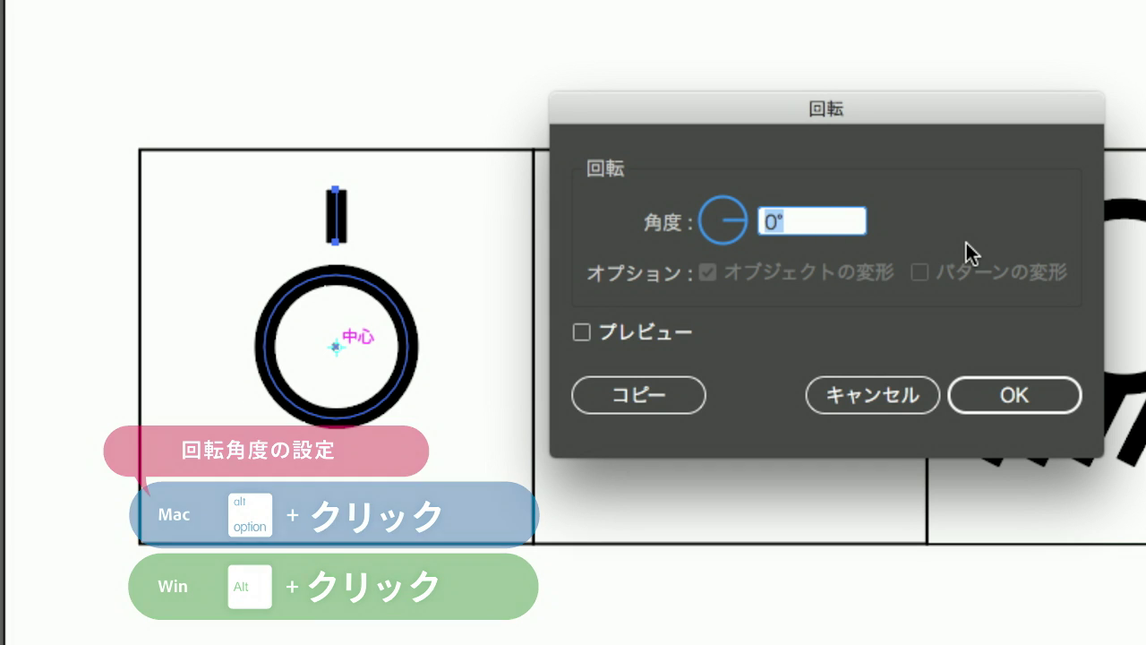
text(45)
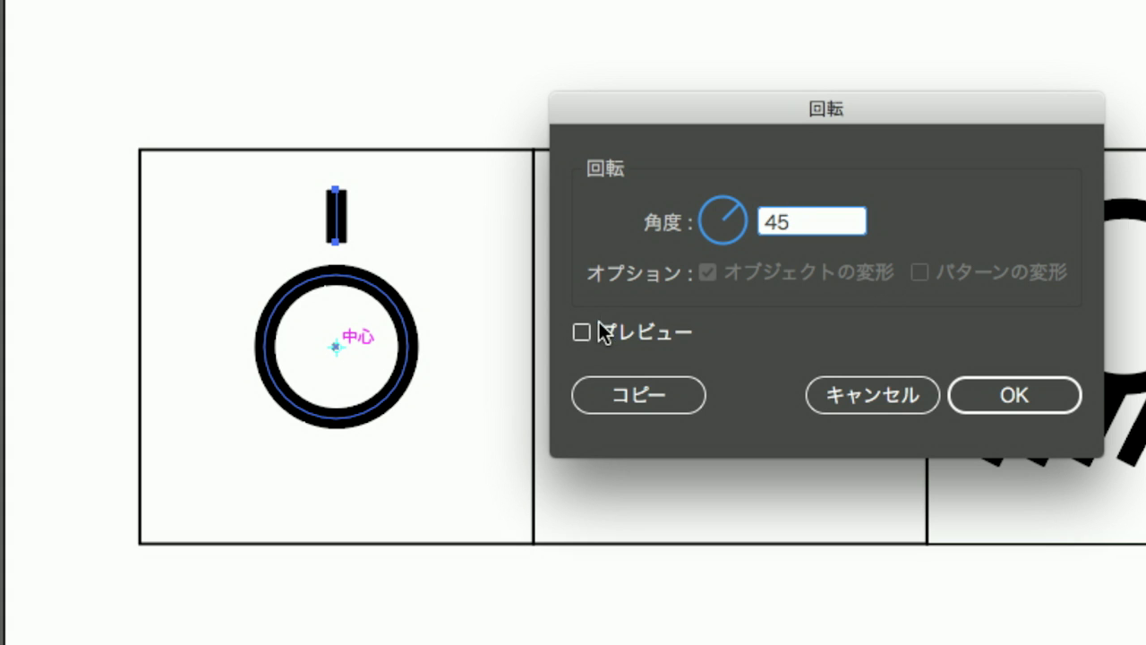
click(584, 331)
click(584, 330)
click(584, 331)
click(584, 331)
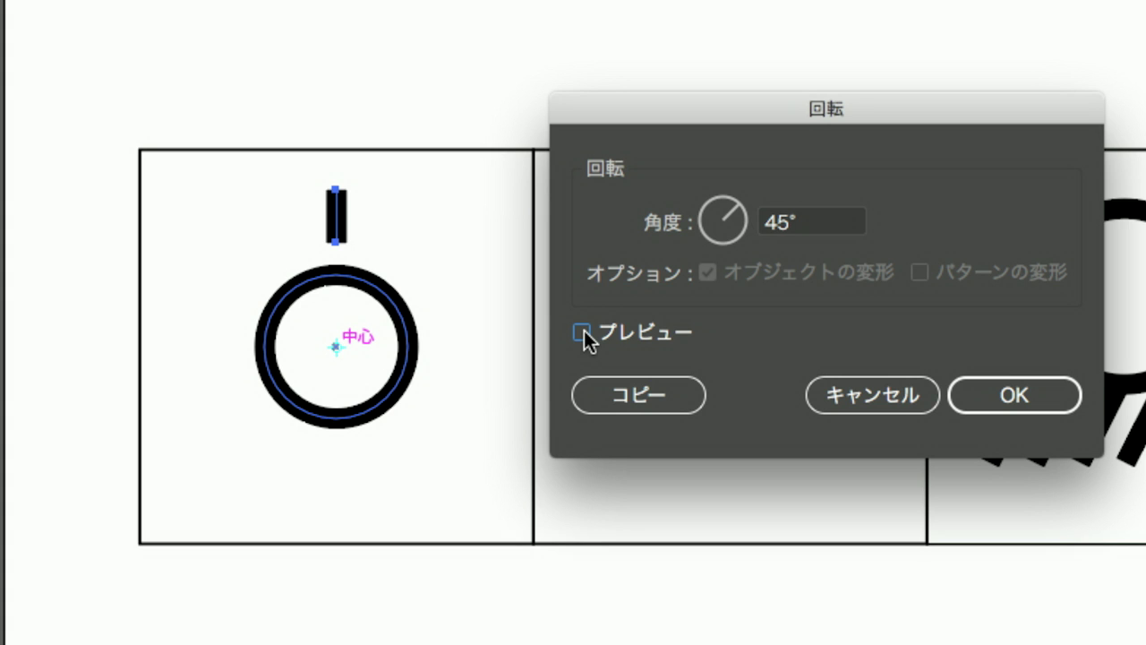
click(584, 331)
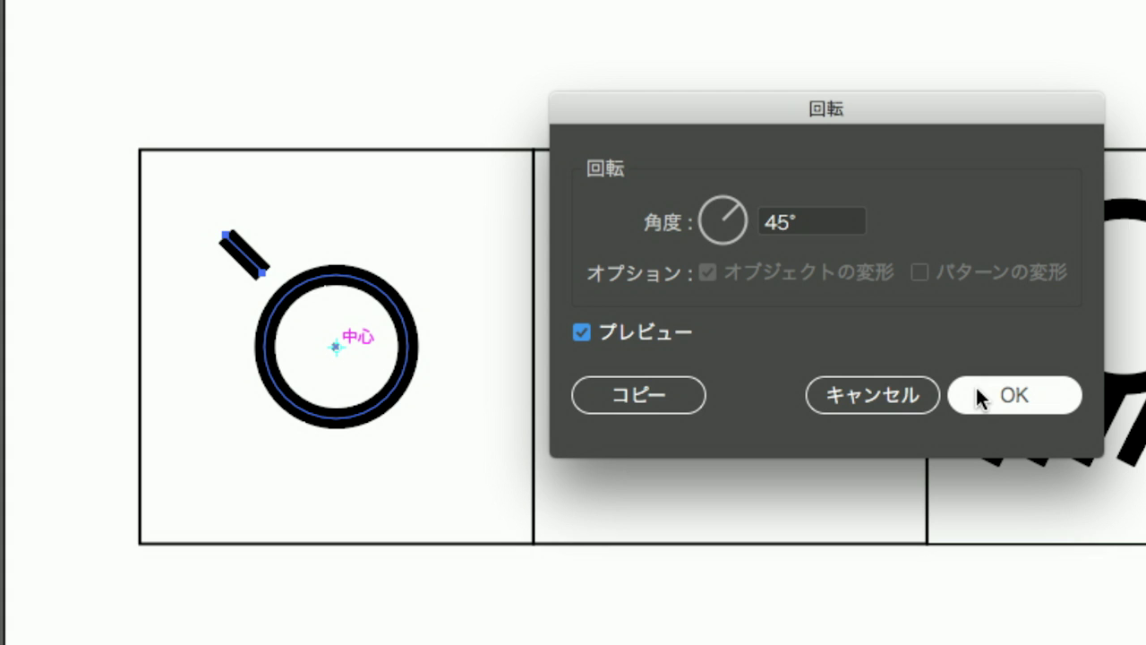
click(659, 386)
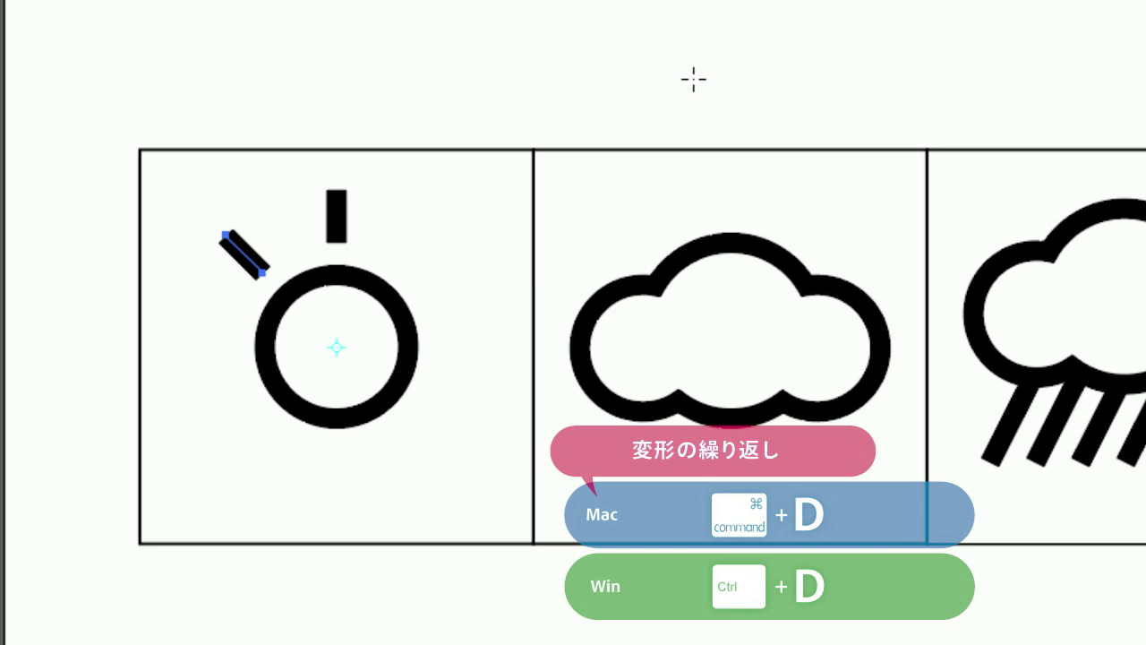
Repeat the 45° rotated copy with Transform Again until eight rays ring the sun
key(v)
key(ctrl+d)
key(ctrl+d)
key(ctrl+d)
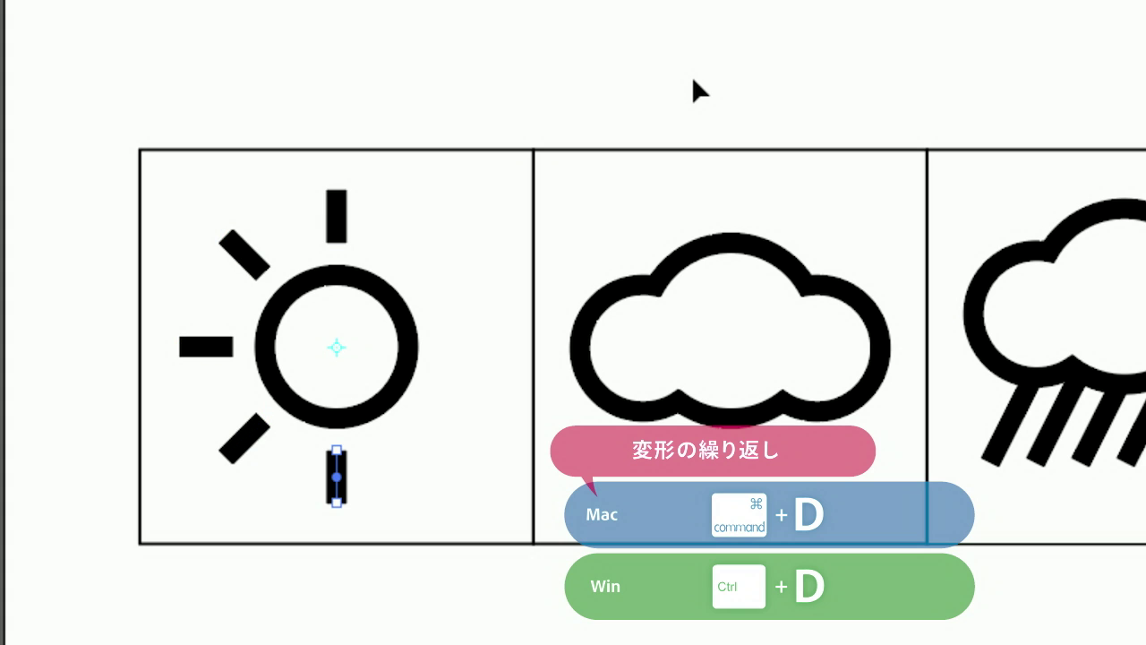
key(ctrl+d)
key(ctrl+d)
key(ctrl+d)
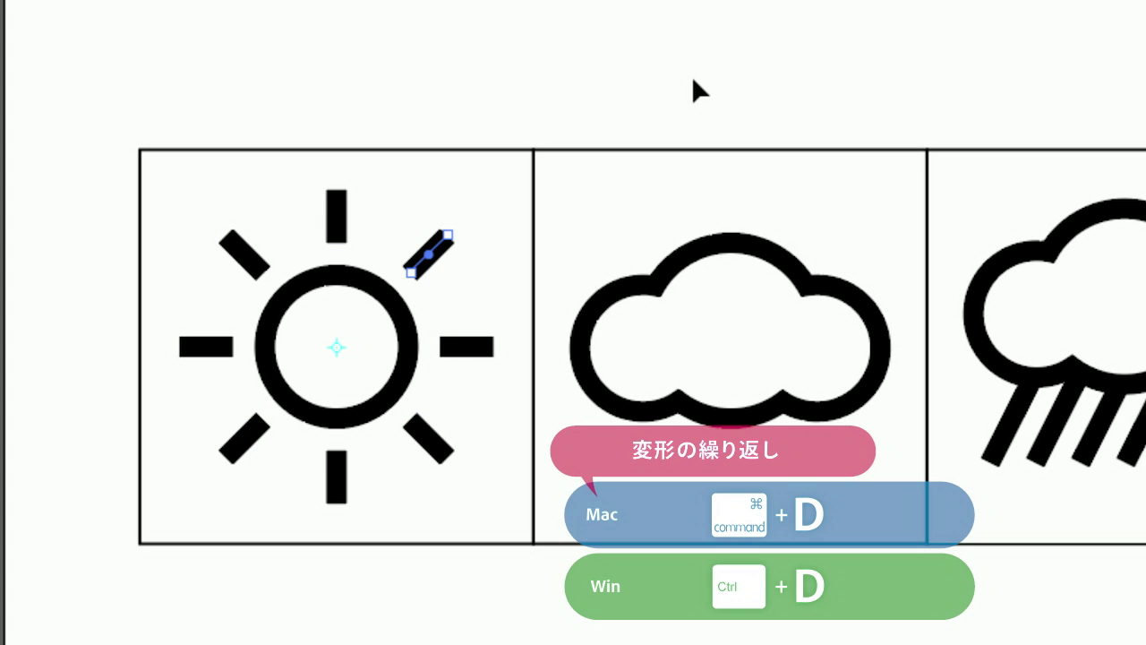
key(r)
key(v)
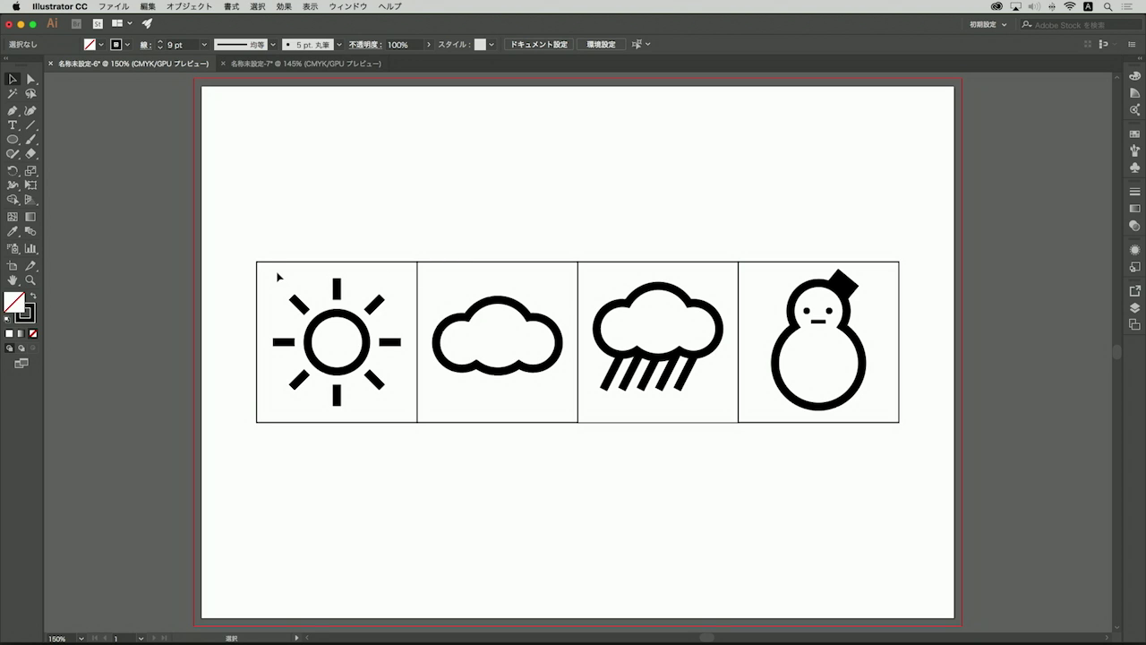
Select the sun circle and its eight rays and group them into one object
mouse_move(267, 267)
mouse_down()
mouse_move(413, 405)
mouse_move(412, 419)
mouse_up()
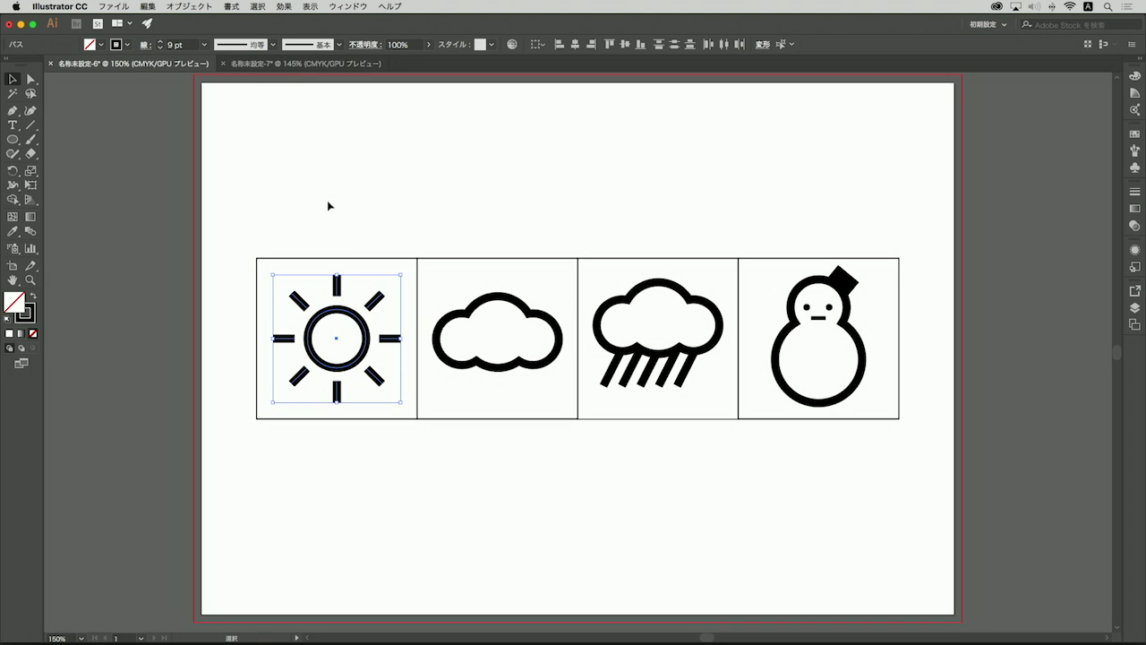
click(187, 6)
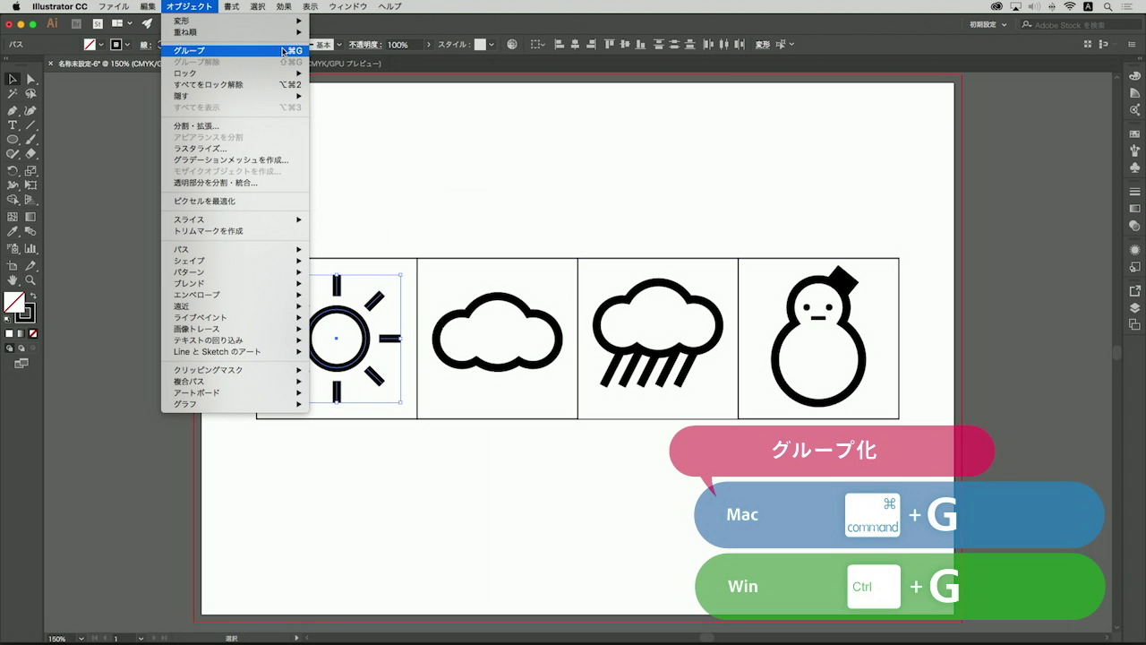
click(283, 51)
click(379, 205)
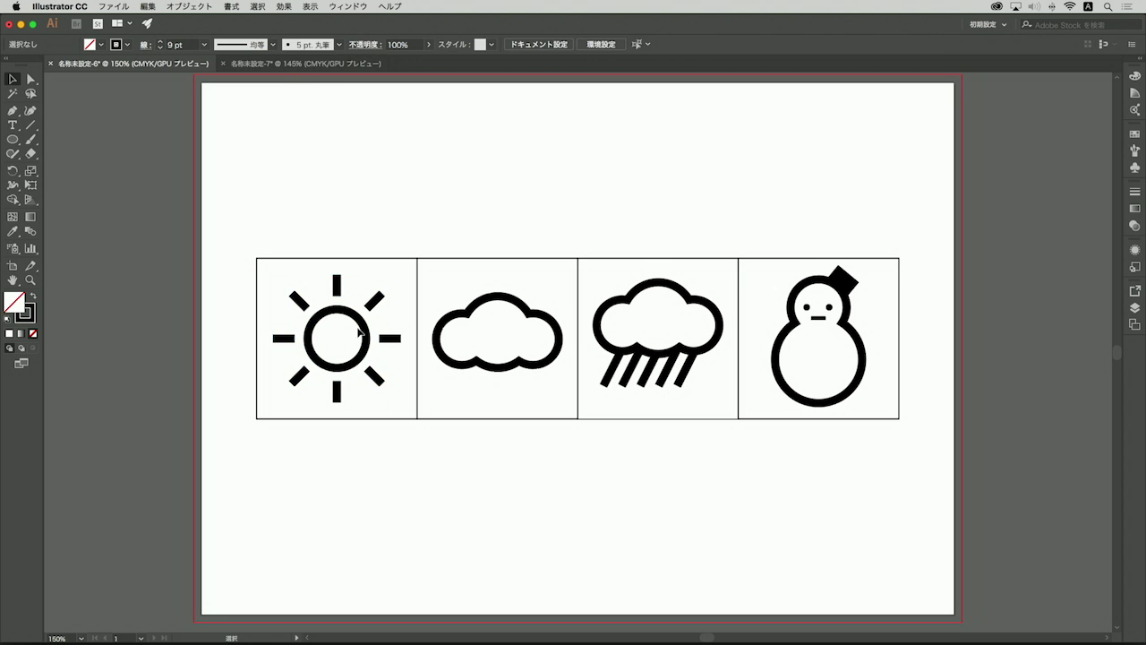
click(366, 334)
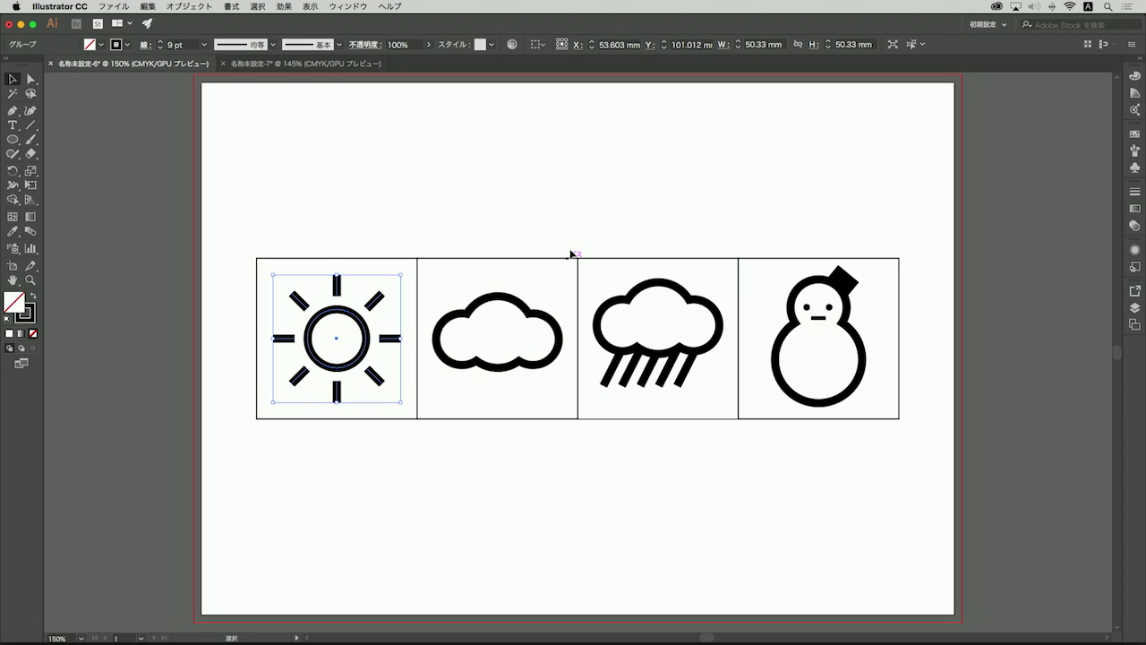
click(553, 226)
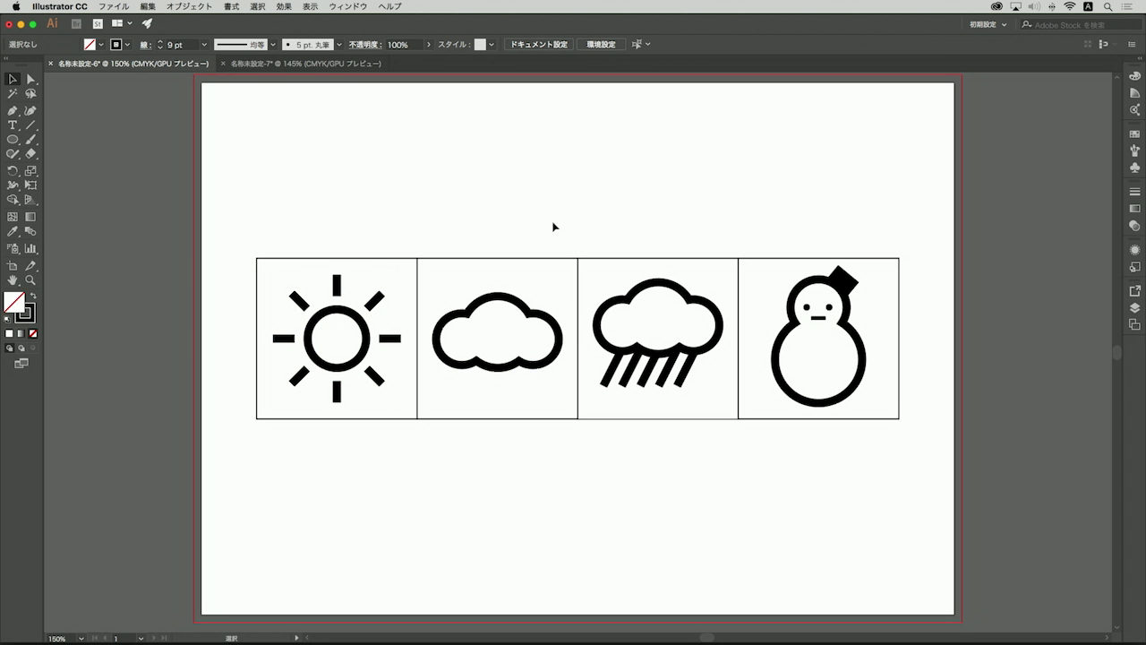